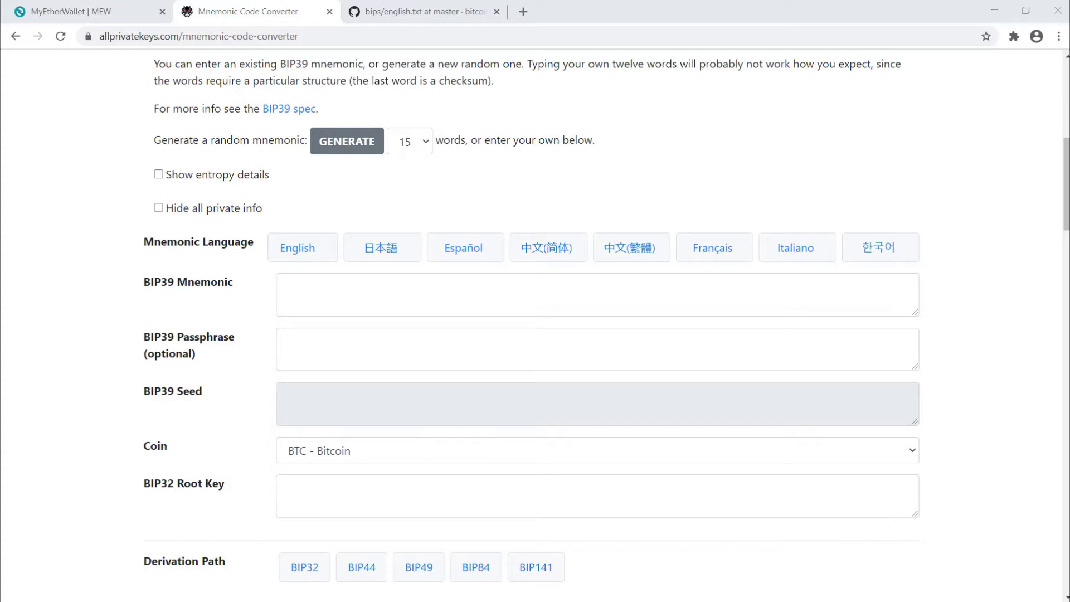
Choose 12 words and generate a random mnemonic.
left_click(410, 141)
key("Up")
key("Up")
key("Down")
key("Down")
key("Down")
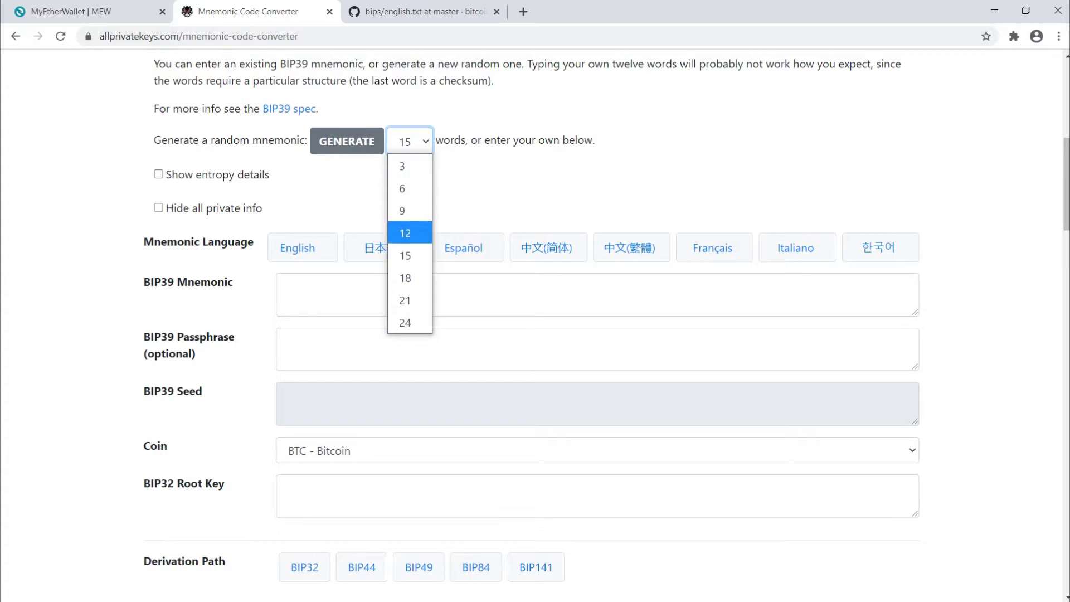
key("Return")
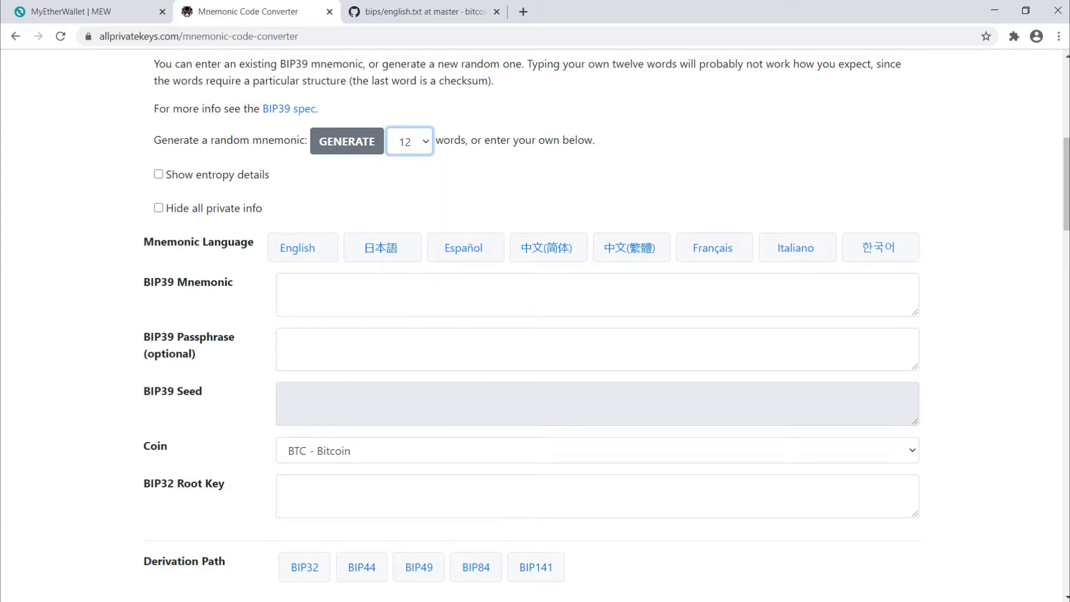
key("shift+Tab")
key("Return")
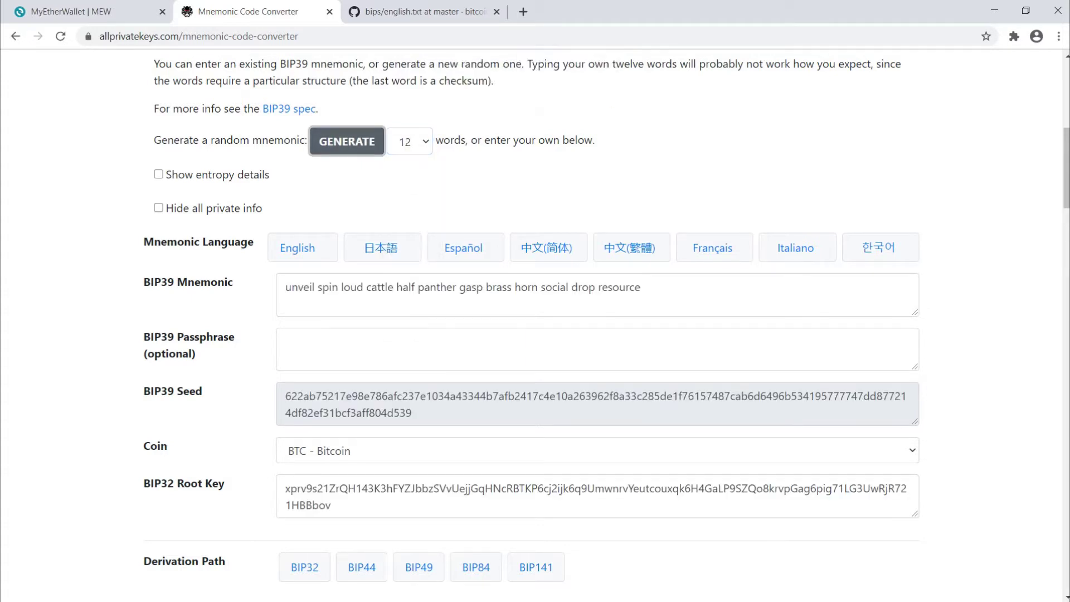
Set the coin to ETH - Ethereum.
key("alt+Down")
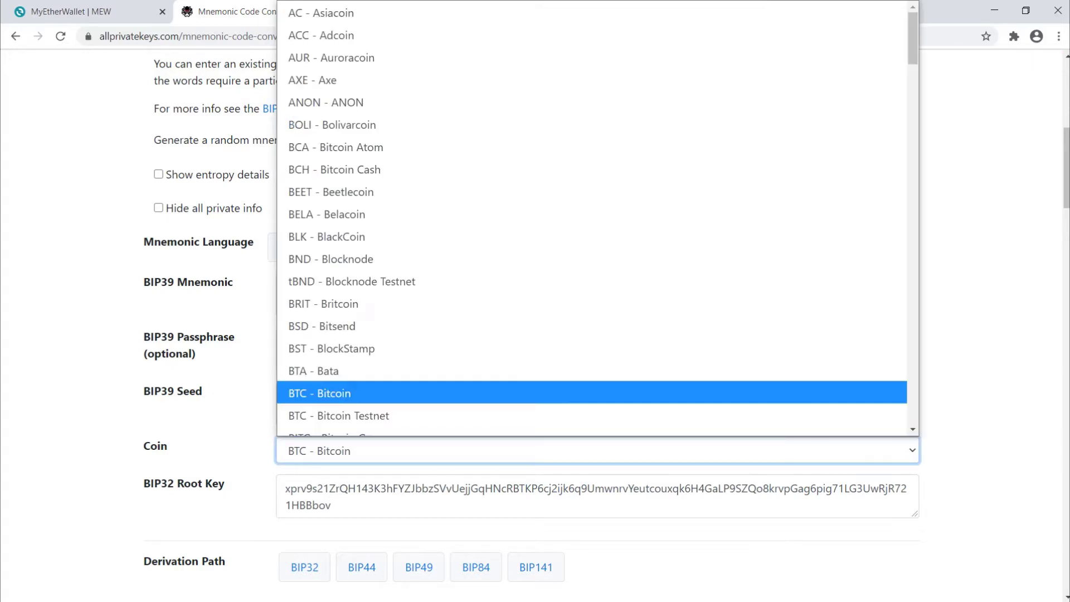
key("Down")
key("Down")
key("Page_Up")
key("Down")
key("Down")
key("Down")
key("Down")
key("Down")
key("Down")
key("Down")
key("Down")
key("Up")
key("Up")
key("Up")
key("Up")
key("Up")
key("Up")
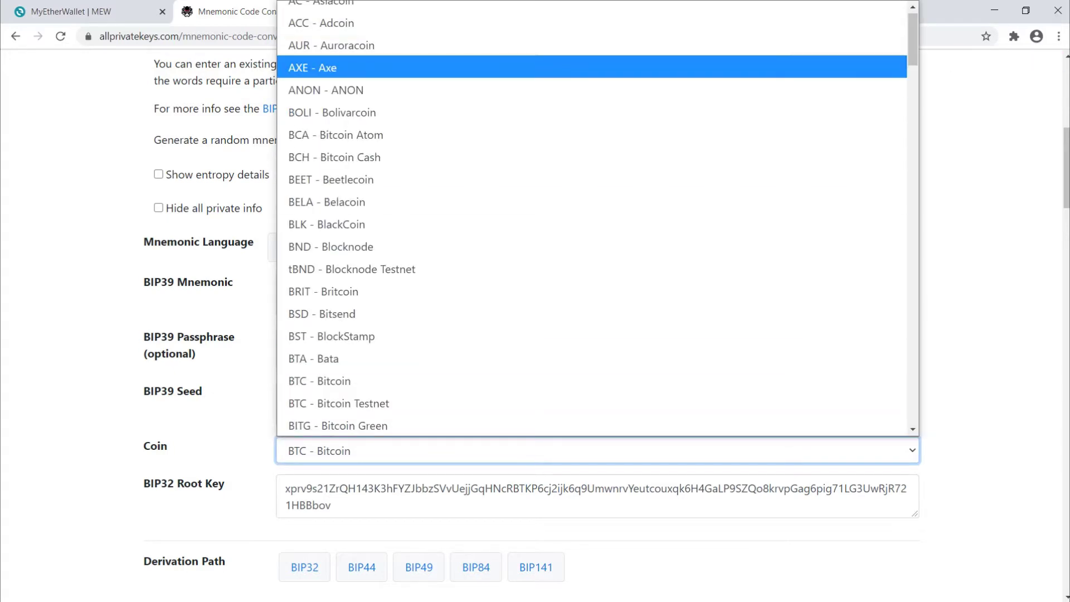
scroll(913, 39, "up", 1)
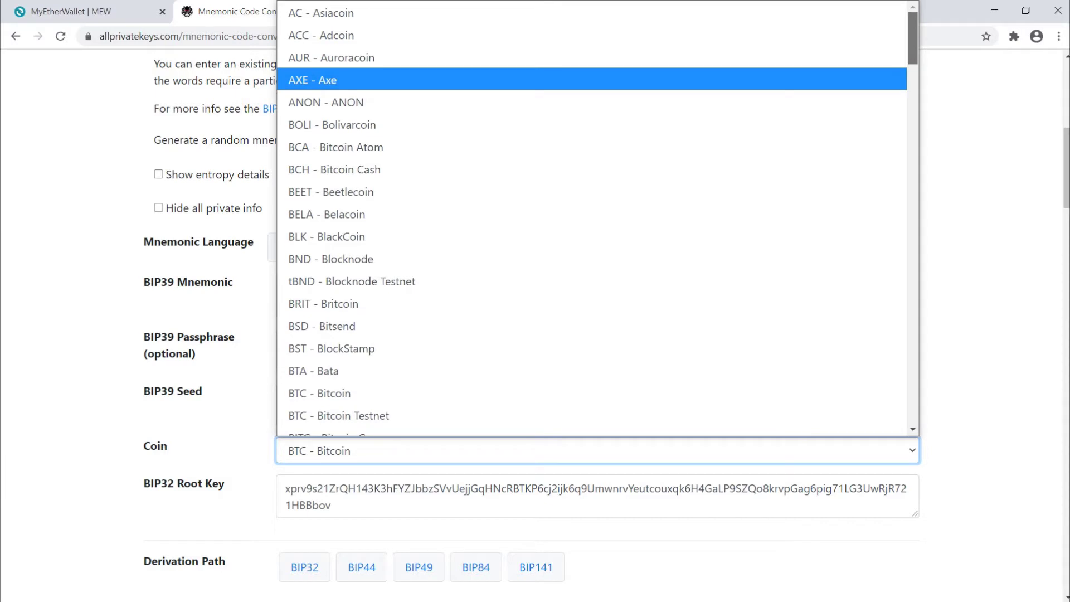
scroll(596, 217, "down", 10)
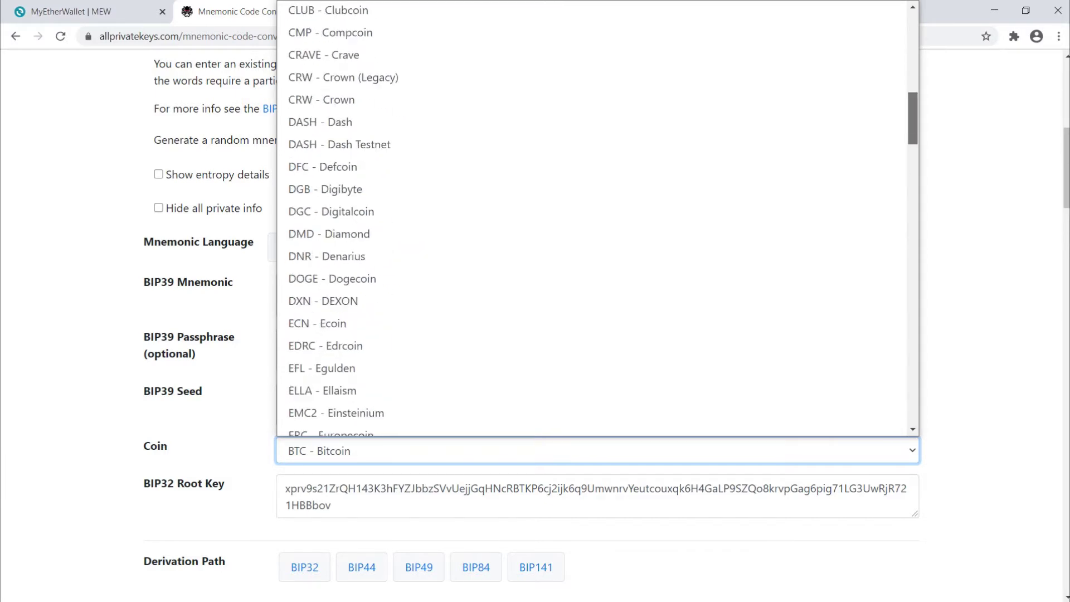
scroll(591, 268, "down", 5)
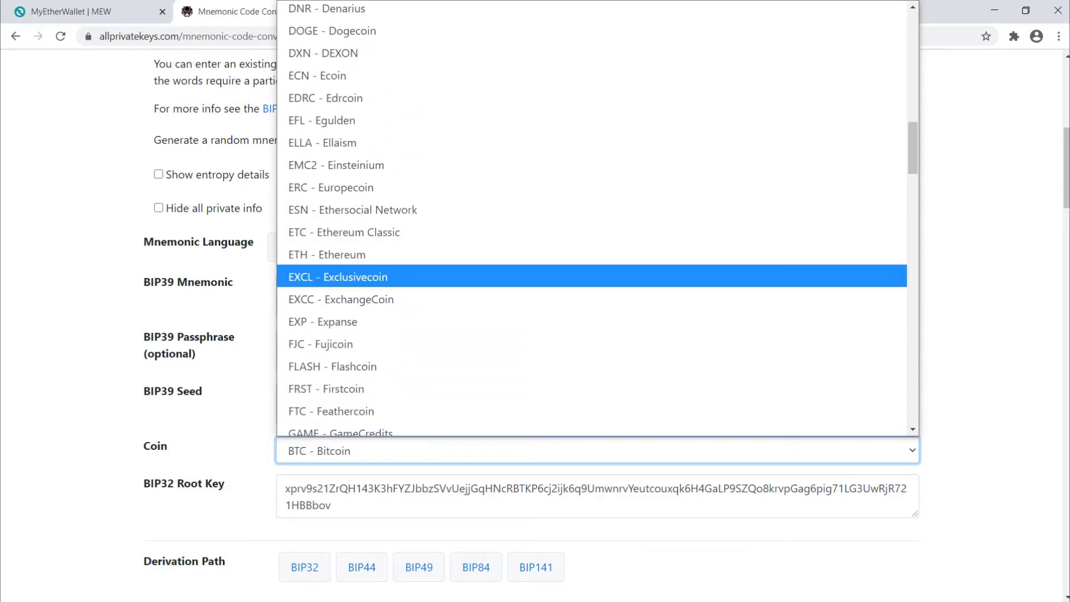
left_click(591, 254)
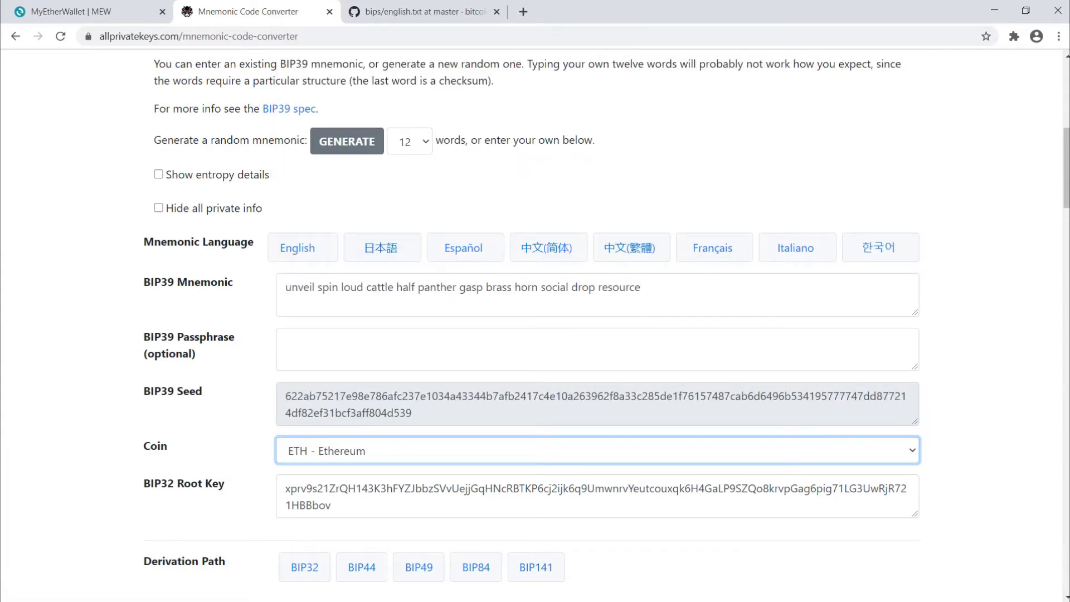
Generate a fresh mnemonic, scroll through GitHub's BIP39 english.txt wordlist, then regenerate the mnemonic.
left_click(346, 141)
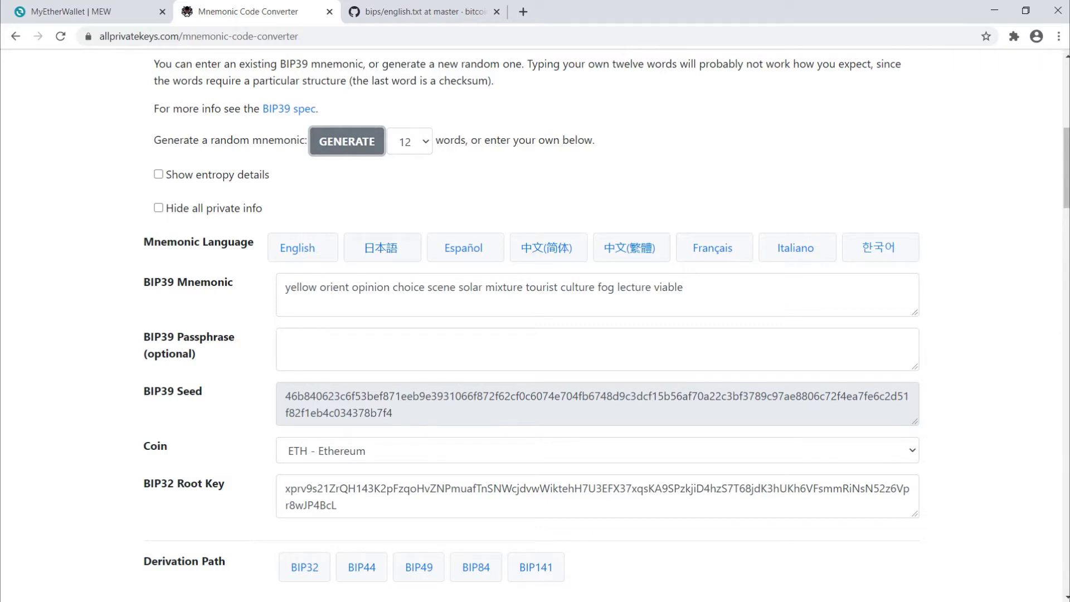
key("ctrl+Tab")
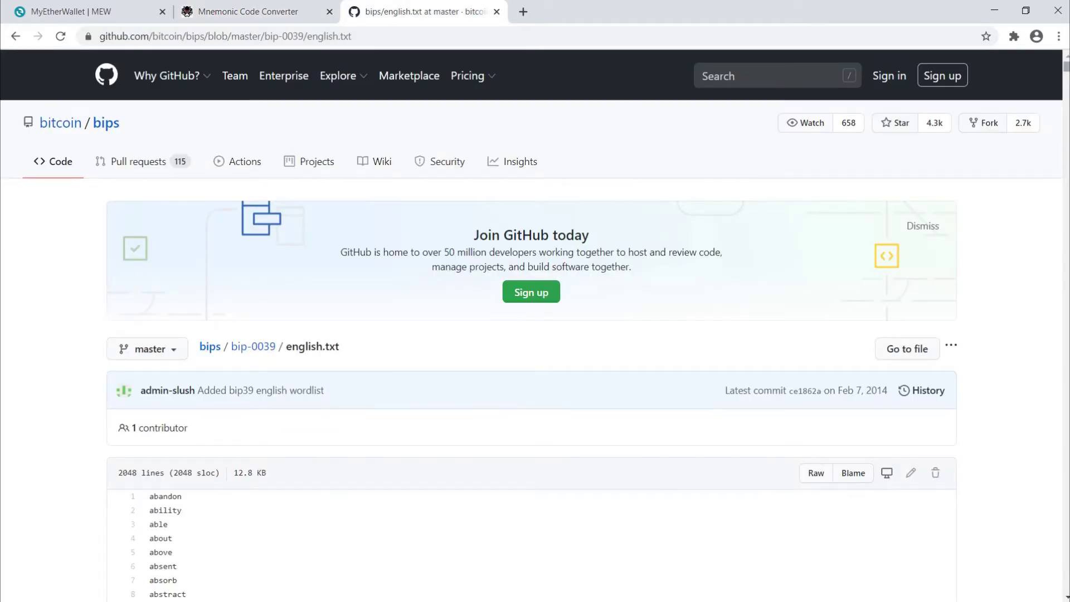
scroll(535, 324, "down", 20)
scroll(535, 323, "down", 20)
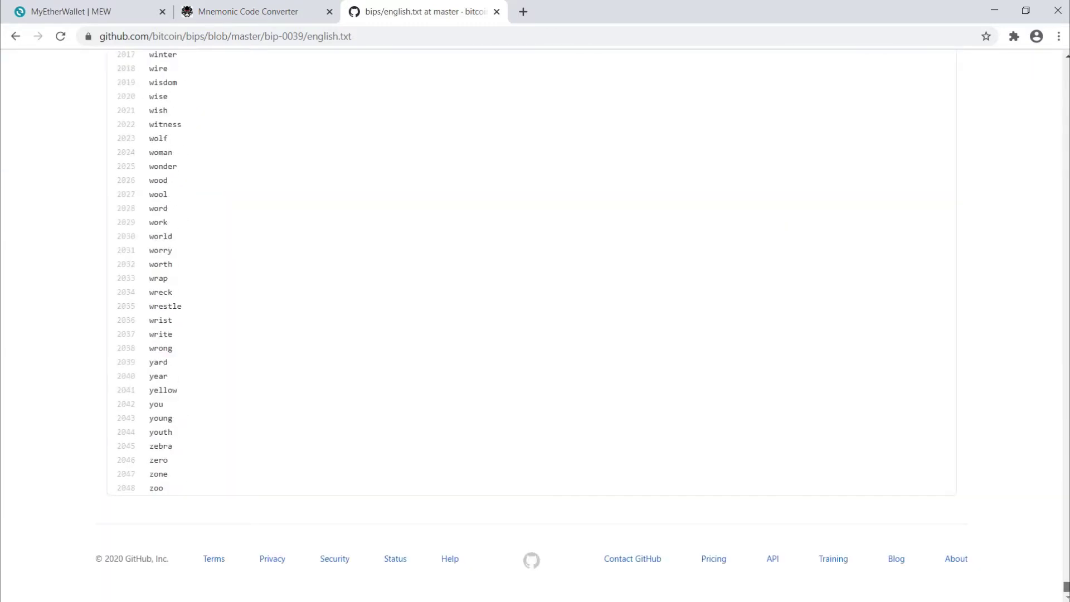
scroll(535, 323, "up", 20)
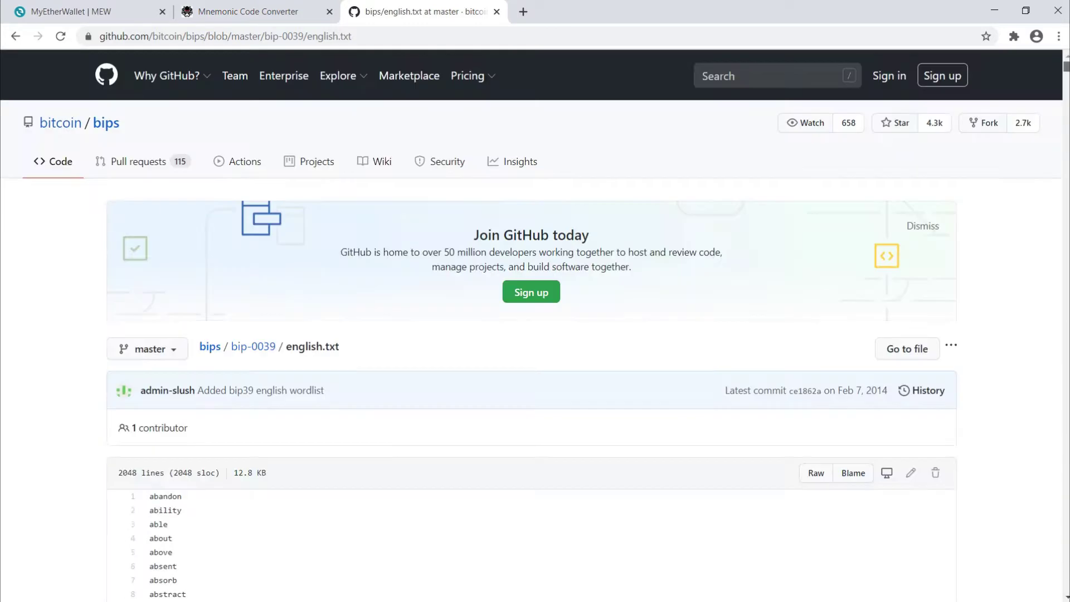
key("ctrl+shift+Tab")
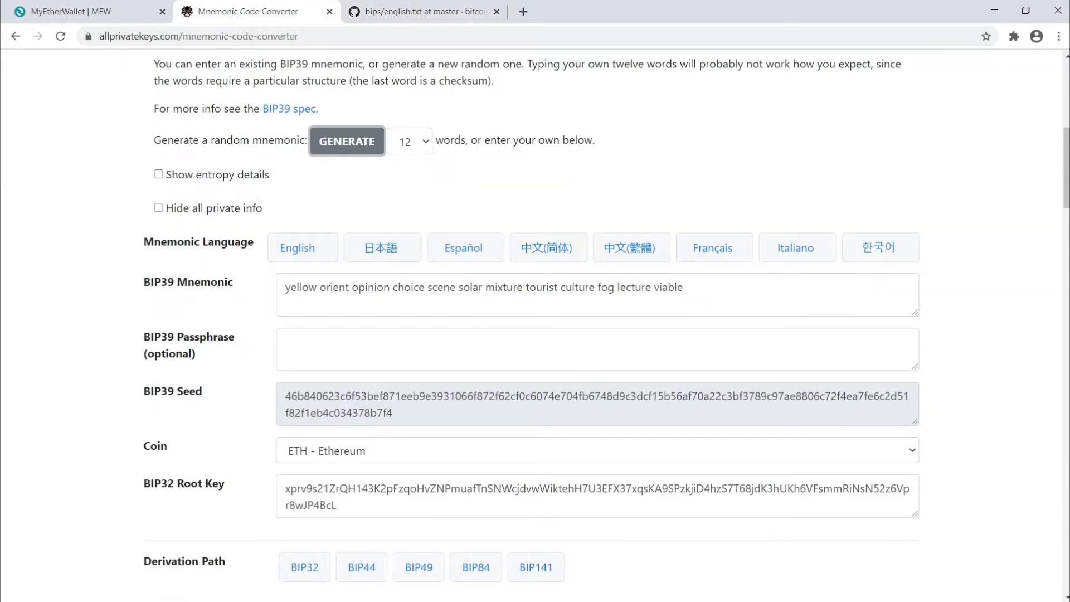
key("Return")
key("Return")
key("Return")
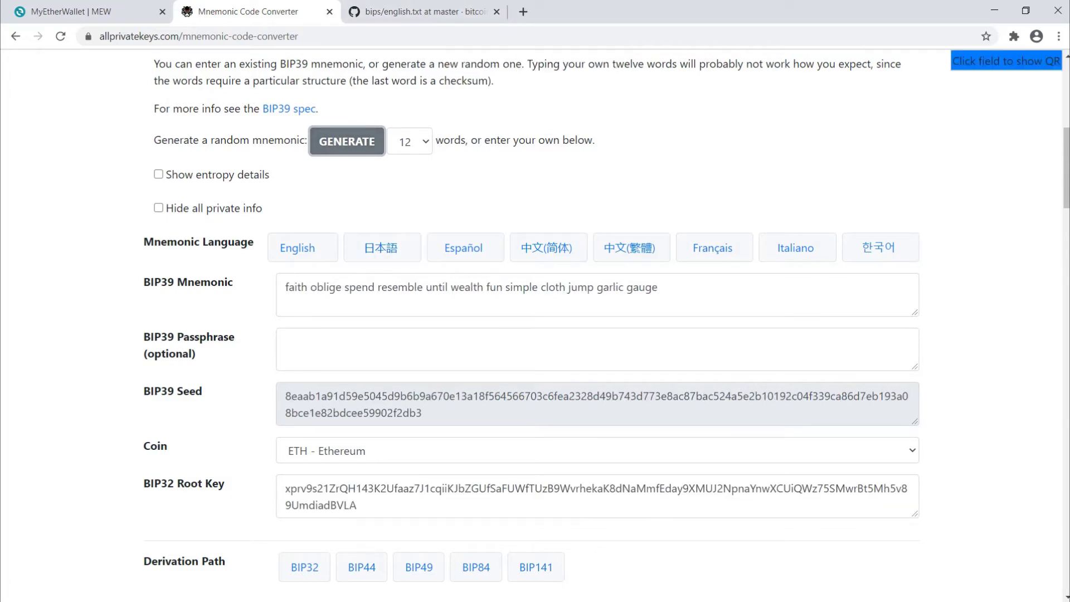
Search GitHub's BIP39 wordlist for 'faith', found at line 657.
key("ctrl+Tab")
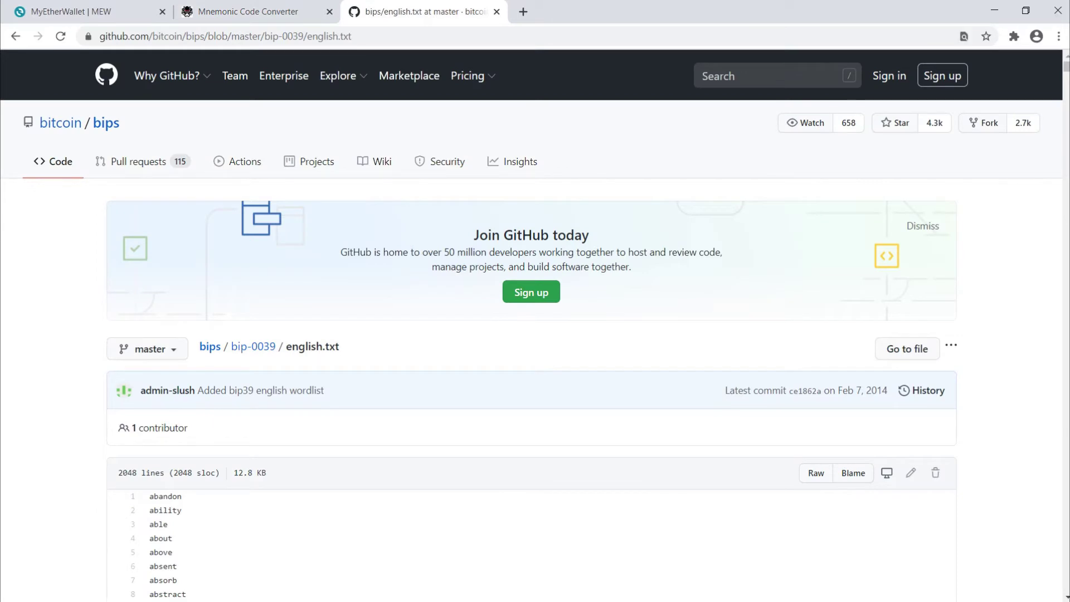
key("ctrl+f")
type("faith")
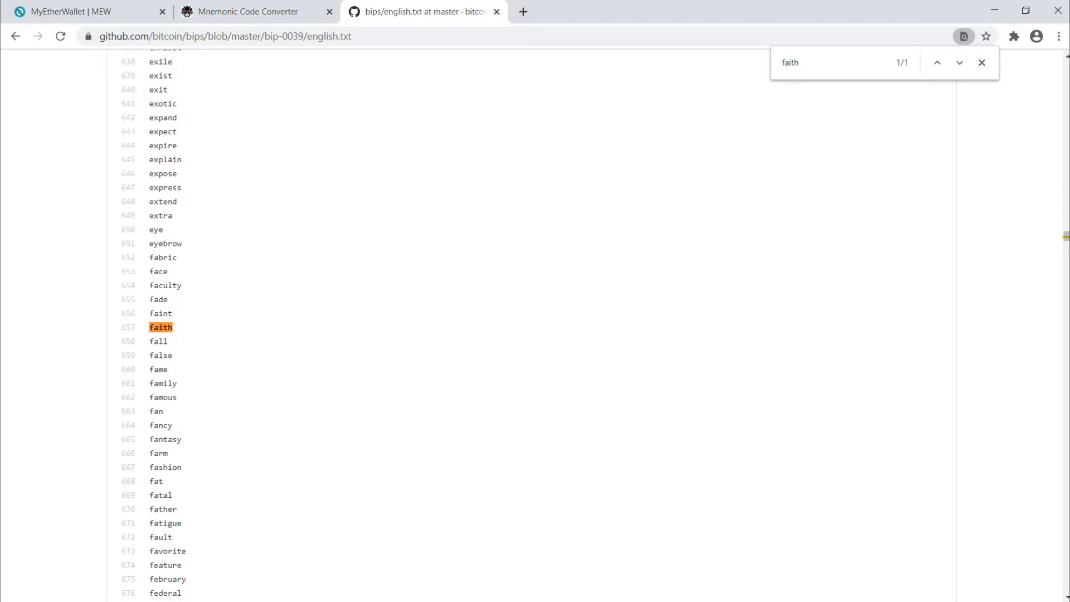
key("Escape")
key("Home")
Show and hide the converter mnemonic's QR code, then go to the MyEtherWallet homepage.
key("ctrl+shift+Tab")
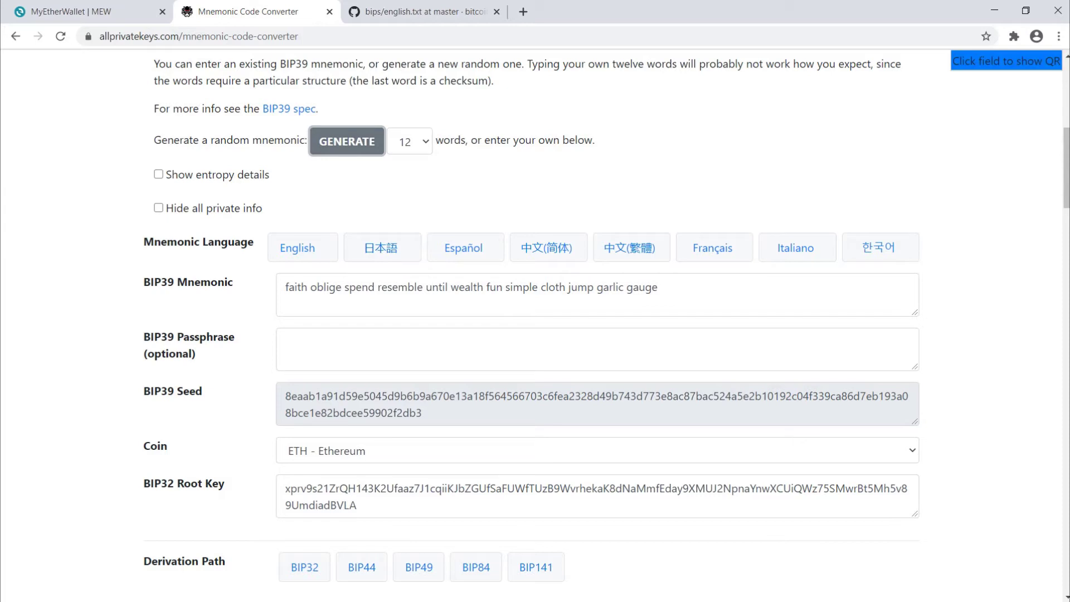
left_click(658, 287)
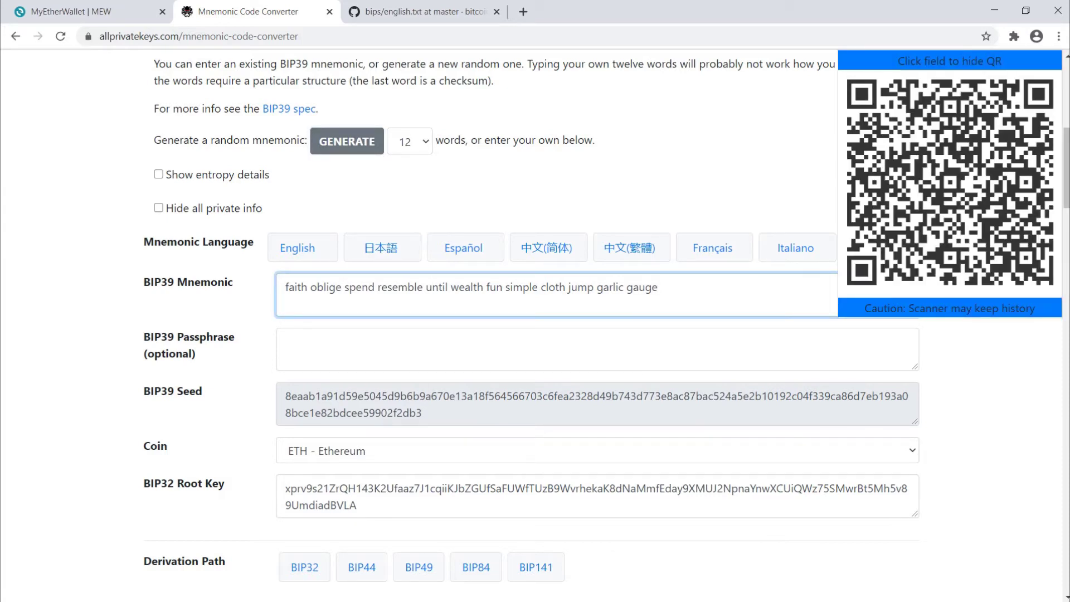
left_click(286, 341)
left_click(658, 287)
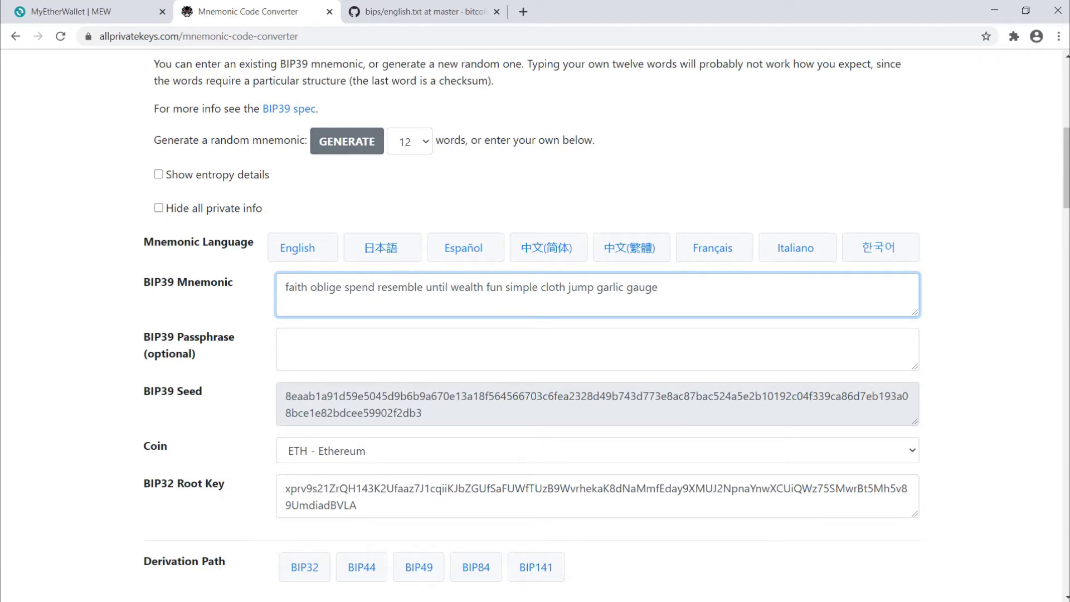
key("ctrl+shift+Tab")
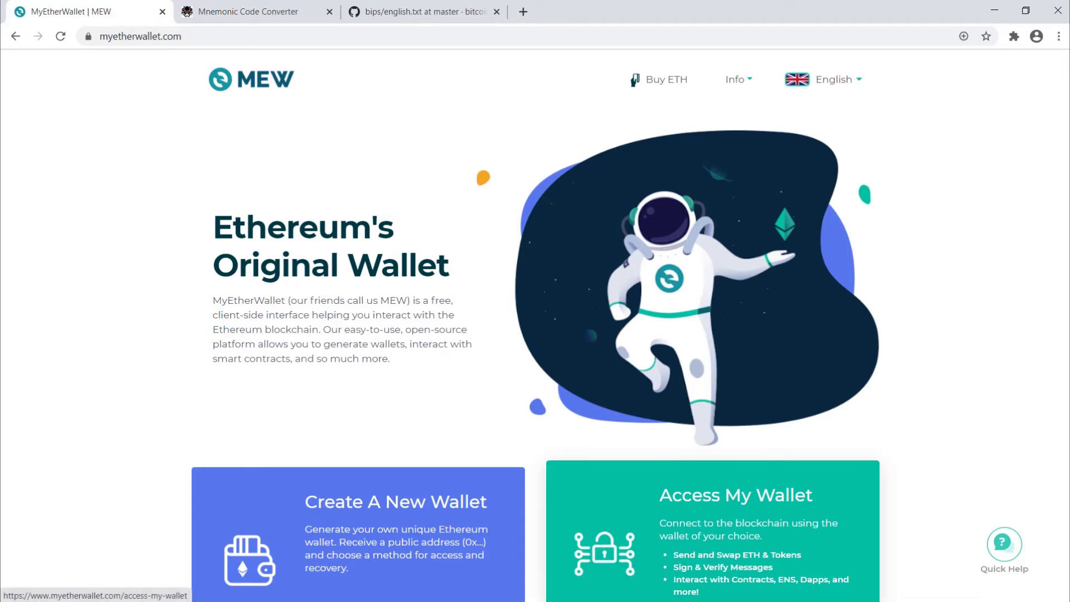
Choose Software then Mnemonic Phrase under Access My Wallet and continue.
left_click(714, 529)
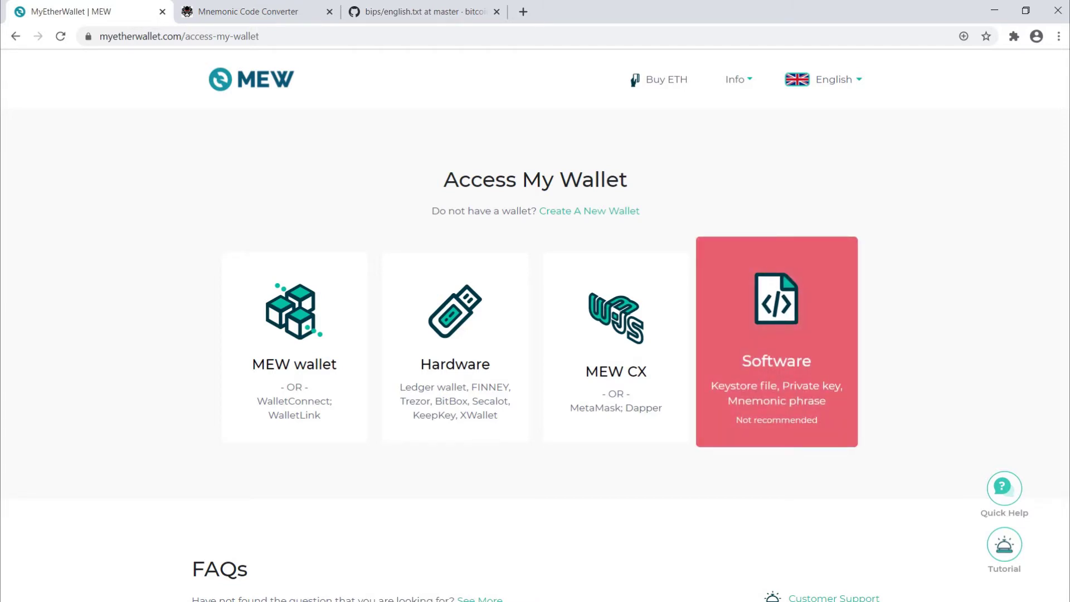
left_click(777, 340)
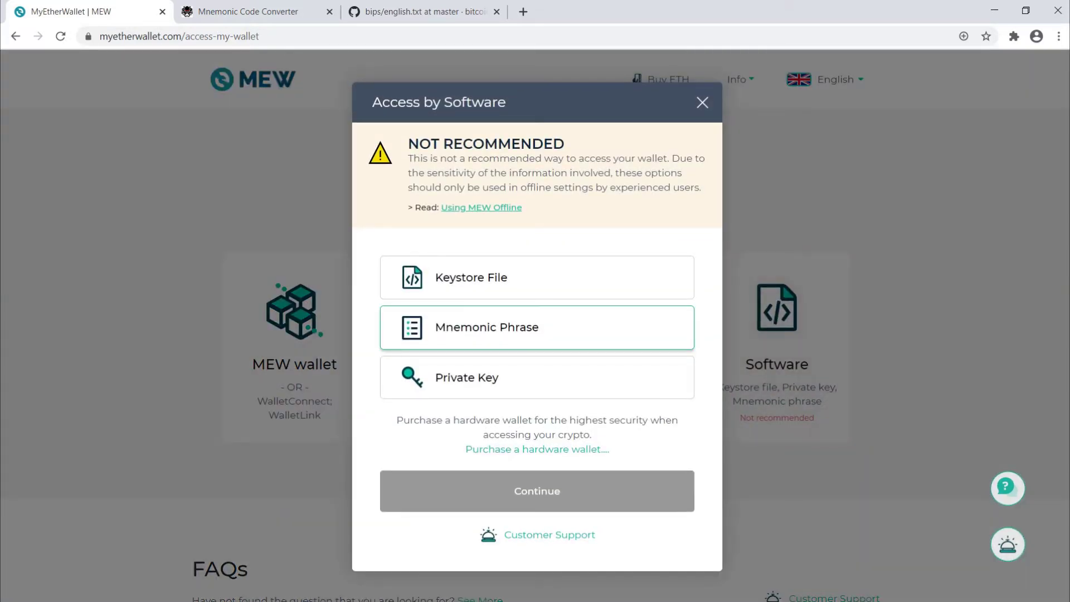
left_click(537, 327)
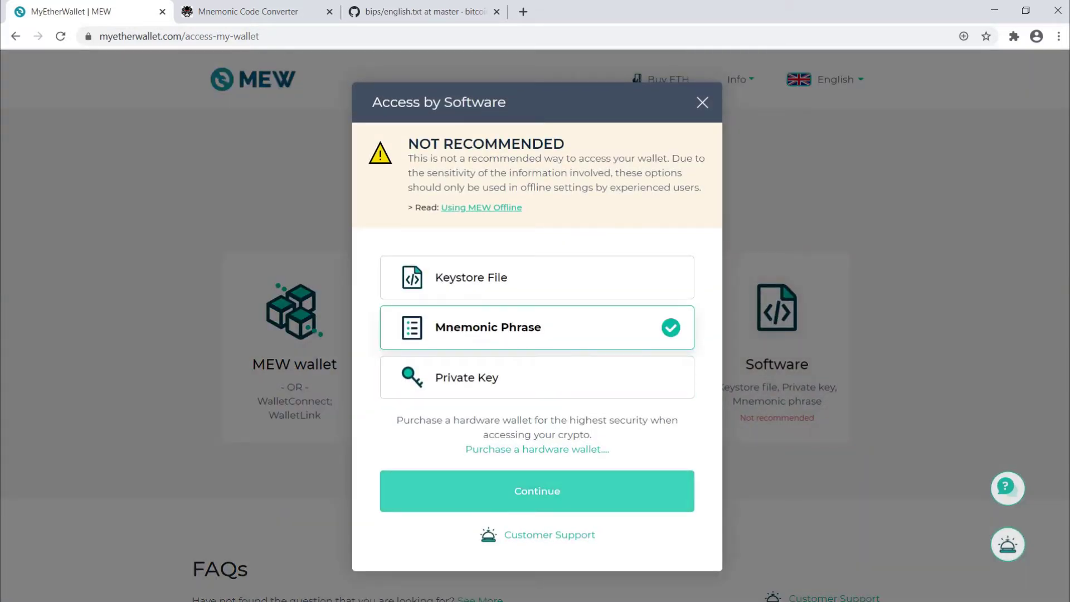
left_click(536, 491)
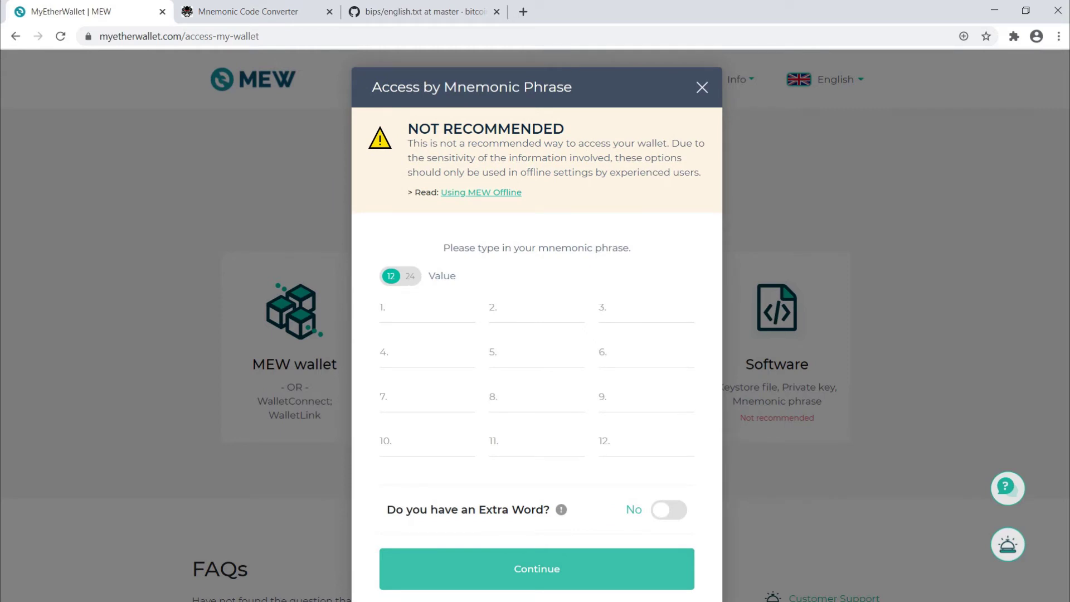
Toggle the phrase length between 12 and 24 words, leaving it on 12.
left_click(410, 276)
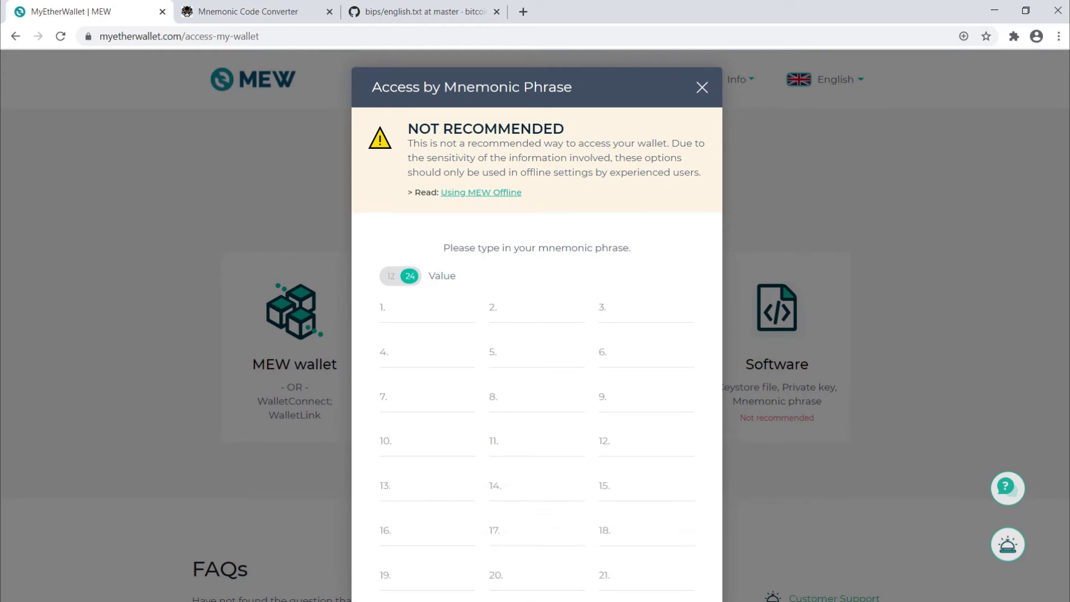
left_click(400, 276)
left_click(400, 276)
left_click(400, 276)
left_click(400, 276)
left_click(400, 276)
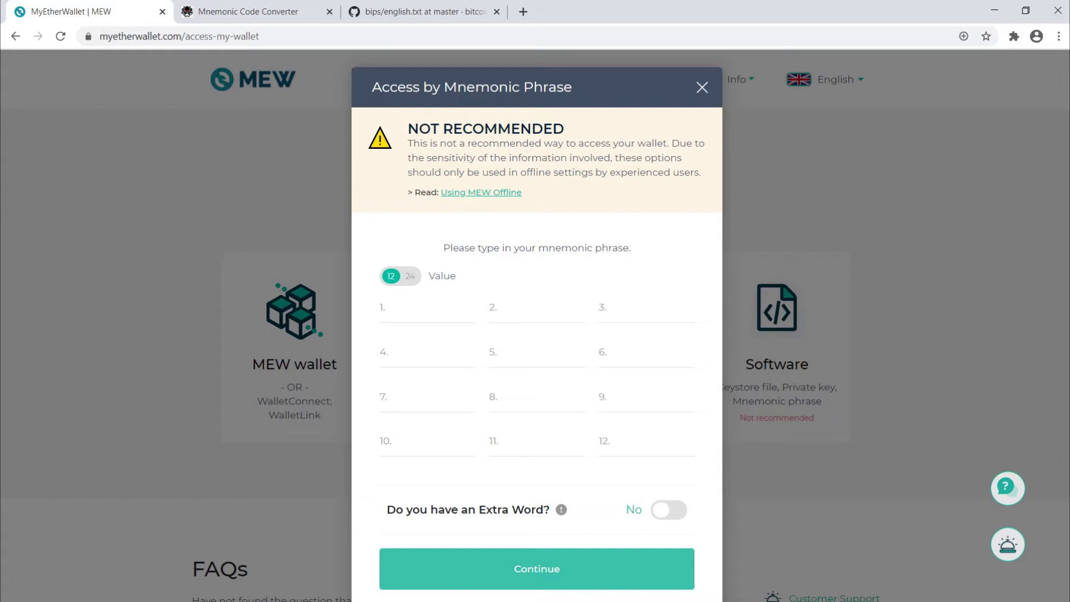
key("ctrl+Tab")
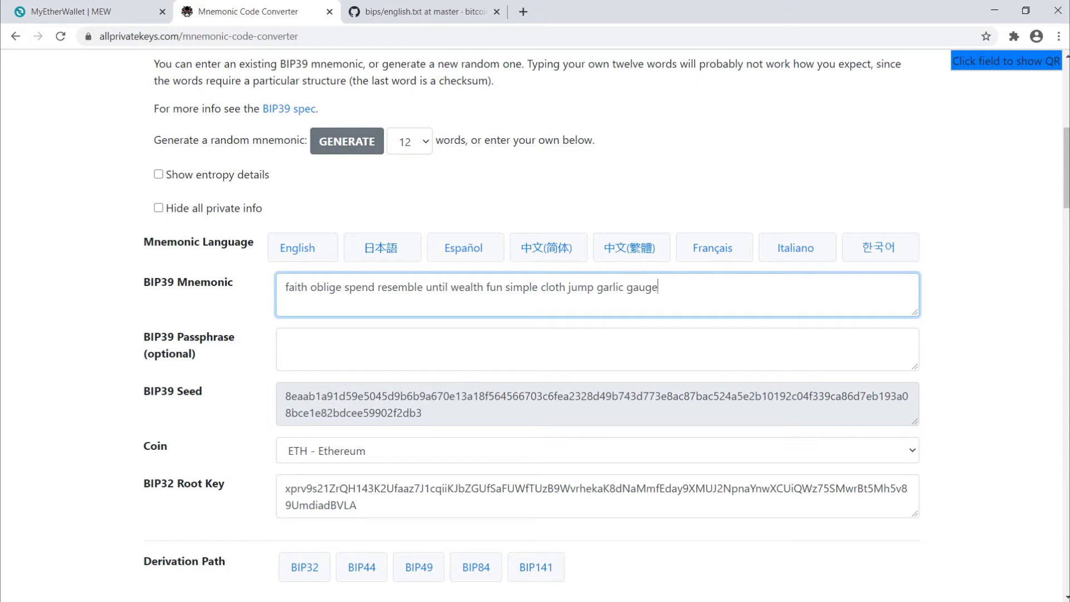
key("ctrl+shift+Tab")
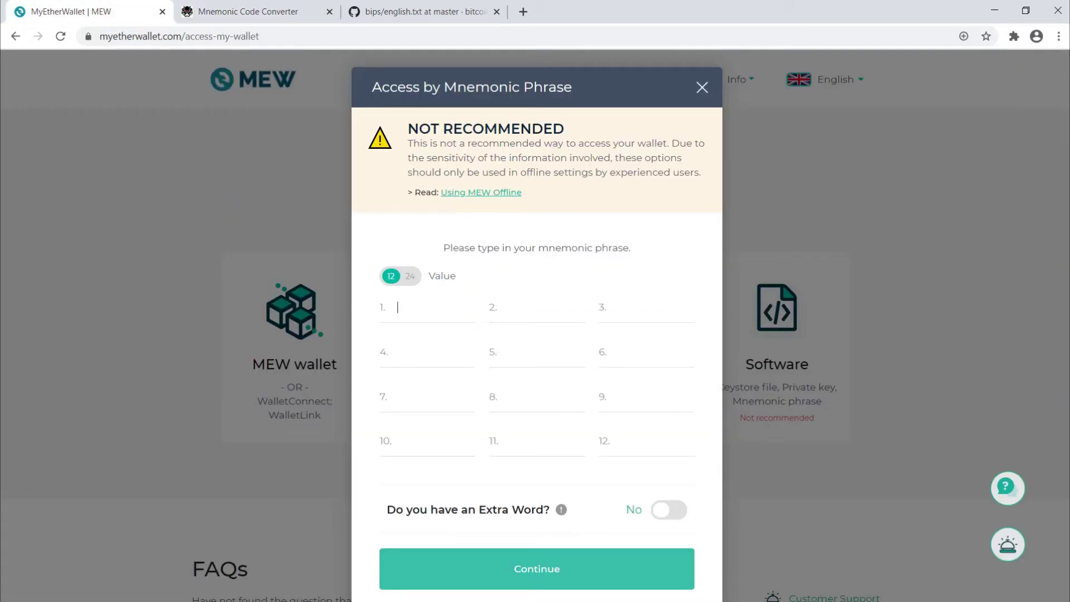
key("Tab")
key("ctrl+Tab")
key("ctrl+shift+Tab")
key("Tab")
key("Tab")
key("Tab")
key("ctrl+Tab")
key("ctrl+shift+Tab")
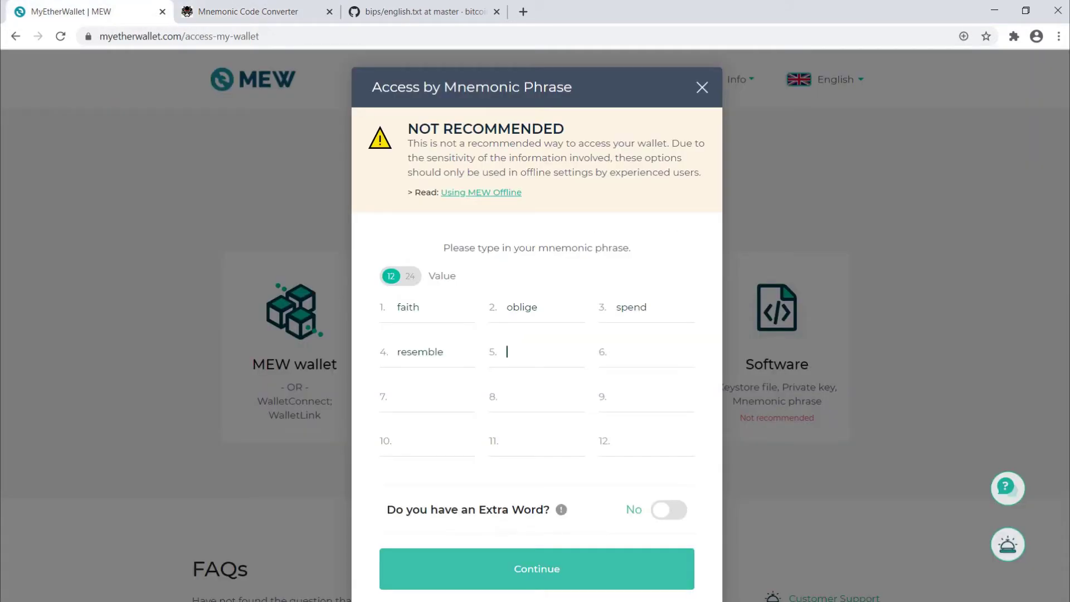
key("Tab")
key("Tab")
key("ctrl+Tab")
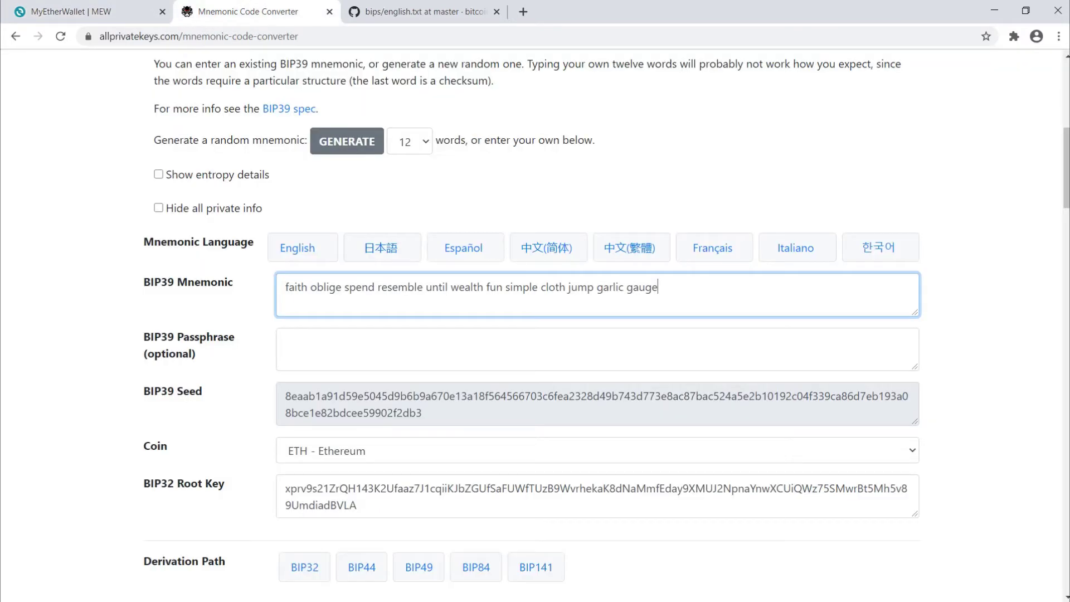
key("ctrl+shift+Tab")
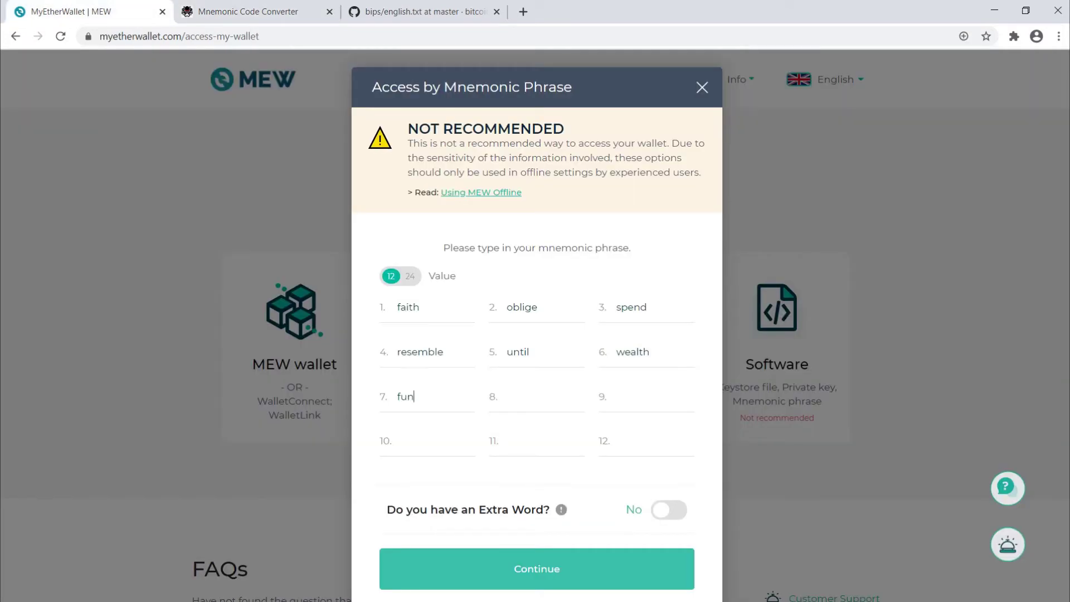
key("Tab")
key("Tab")
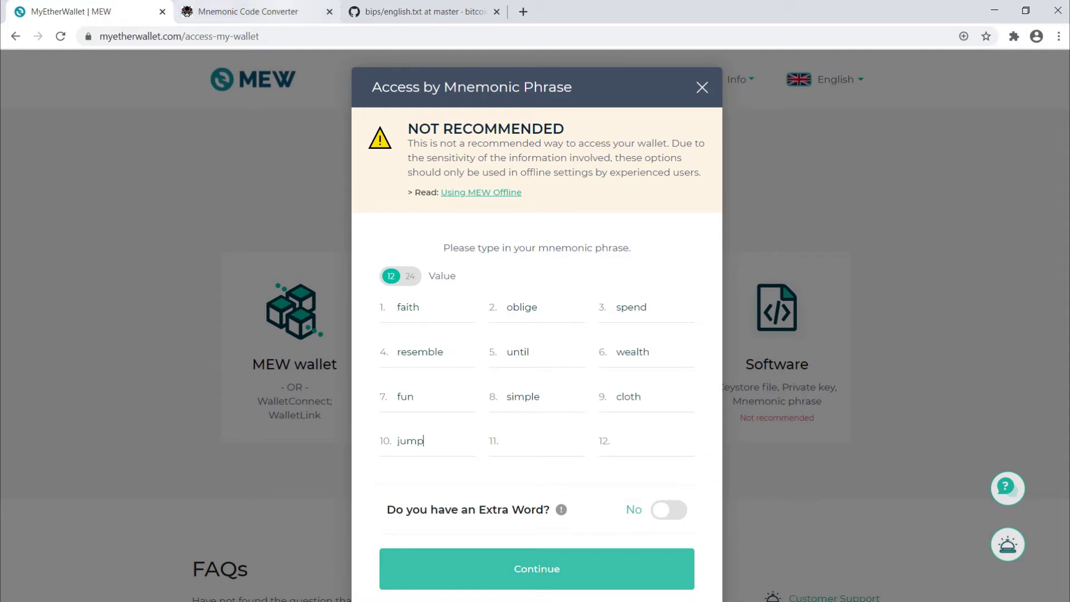
key("ctrl+Tab")
key("ctrl+shift+Tab")
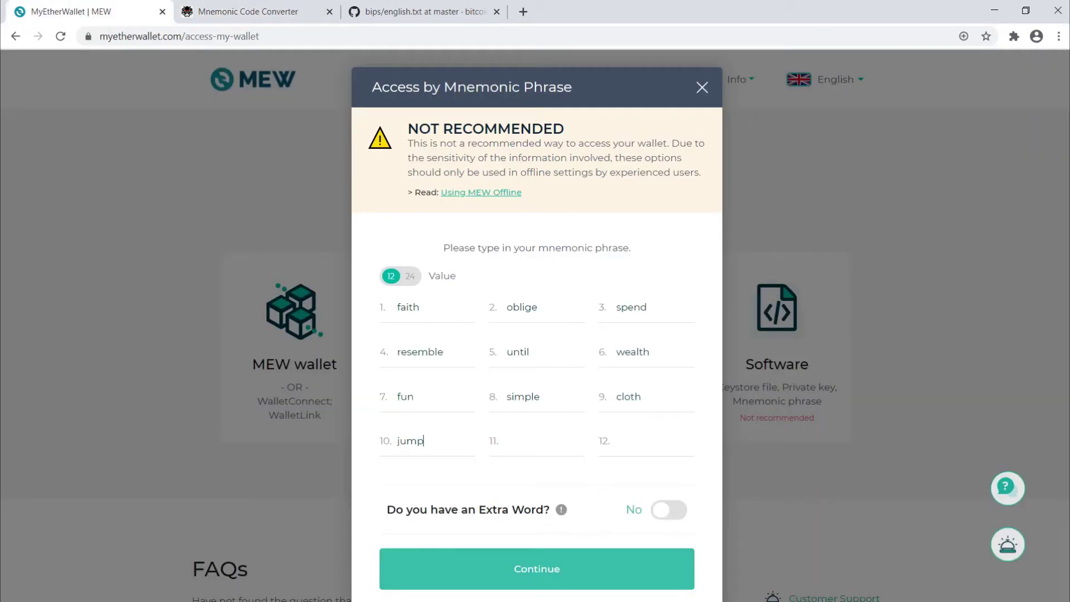
left_click(508, 441)
key("ctrl+Tab")
key("ctrl+shift+Tab")
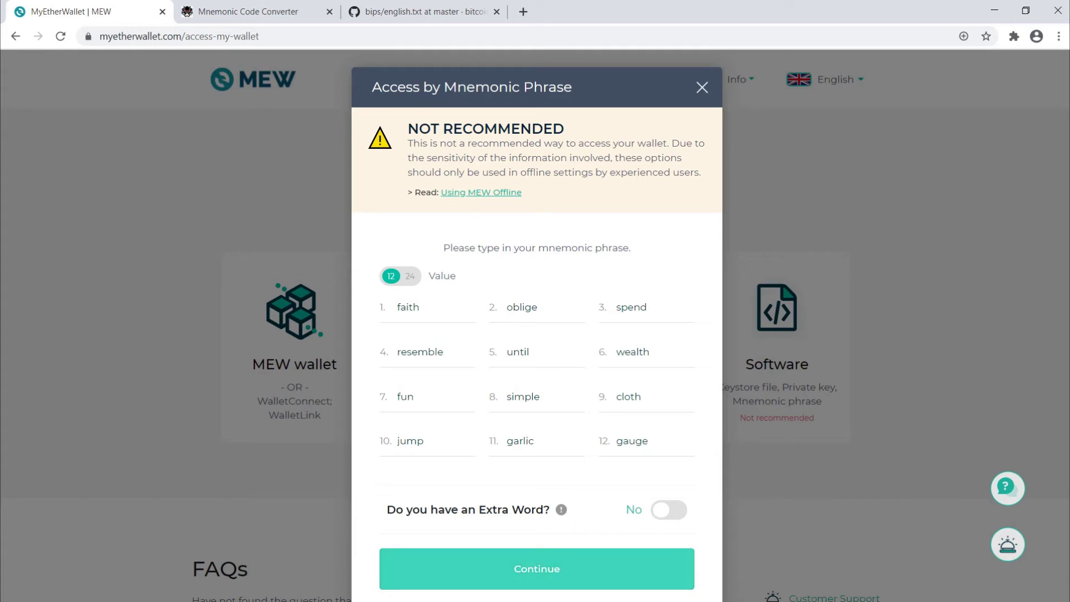
key("Return")
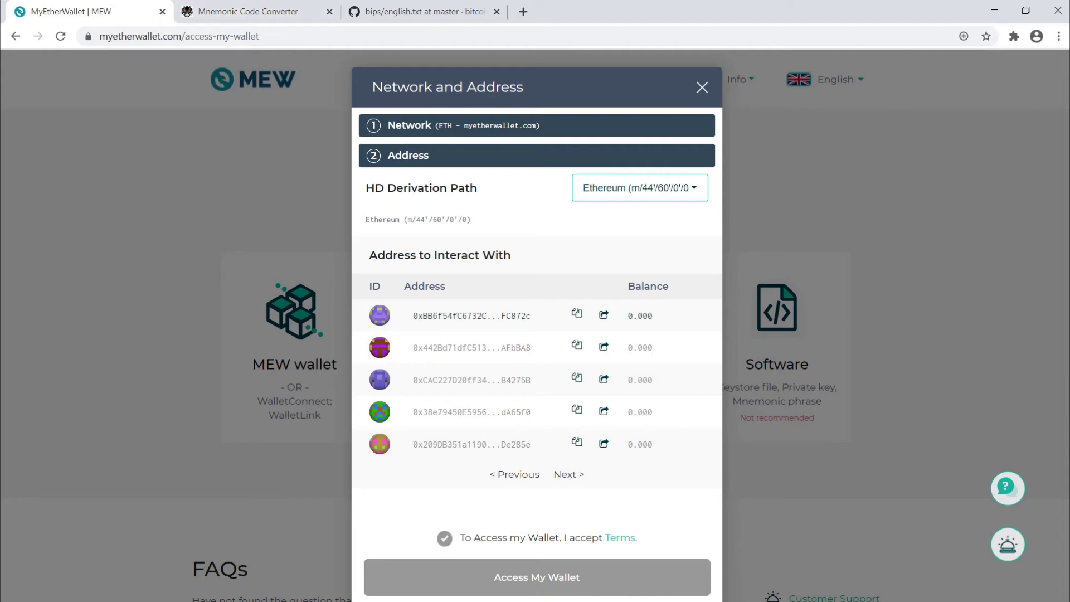
Tick the Terms checkbox and access the first derived address's wallet, showing 0 ETH.
left_click(445, 539)
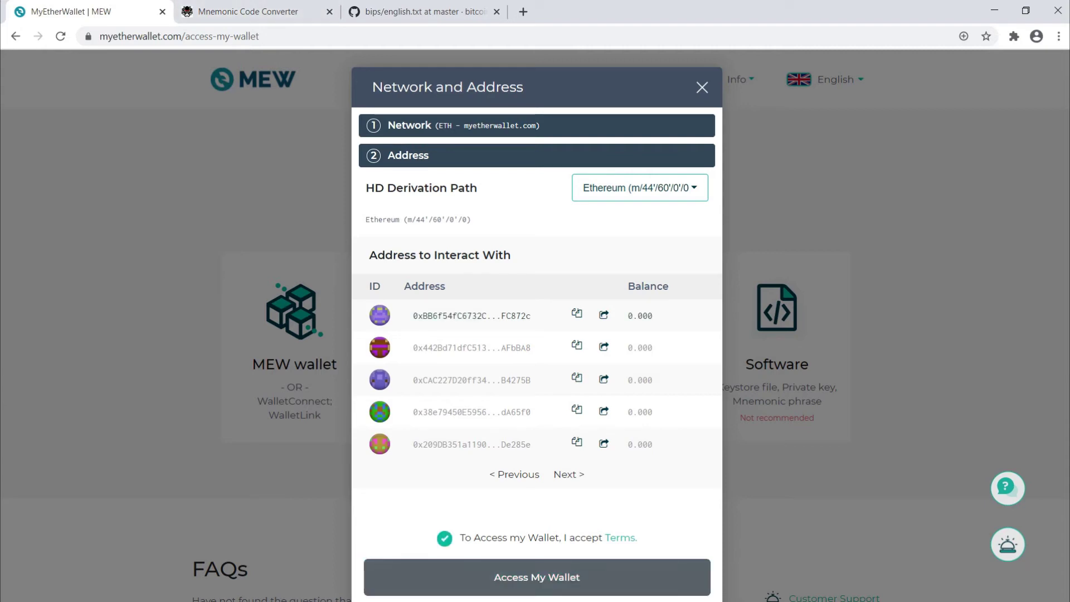
left_click(537, 577)
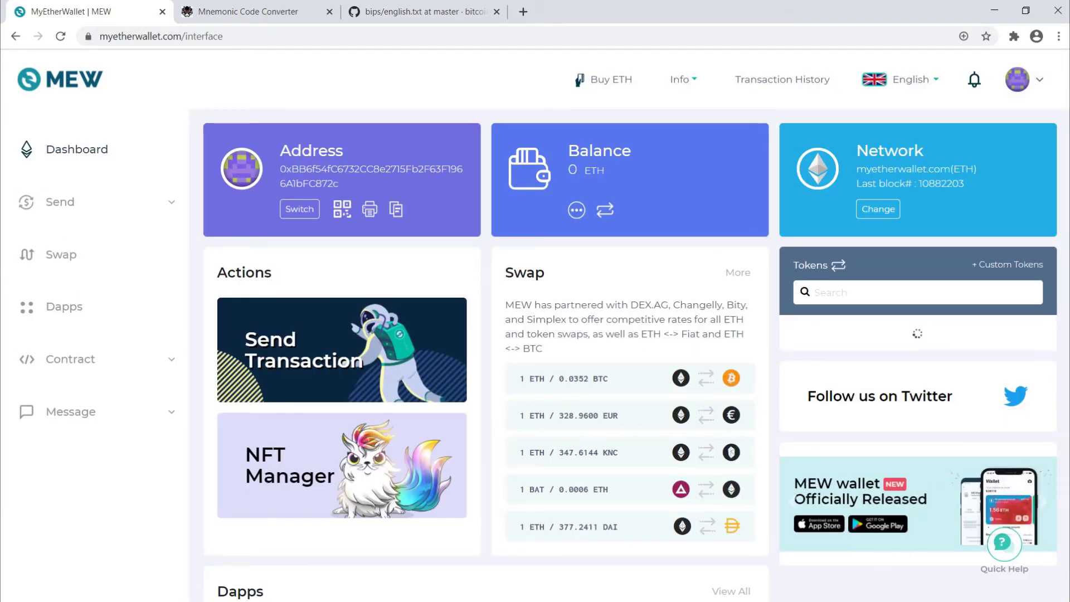
Compare the converter's derived addresses, Path and Public Key hidden, with the dashboard address.
left_click(251, 11)
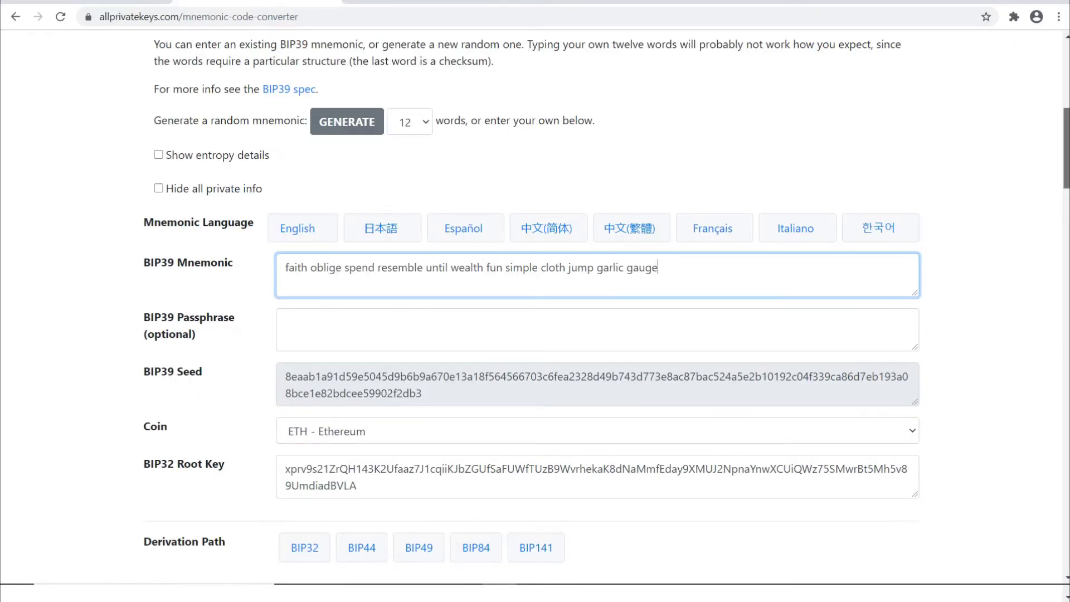
scroll(535, 301, "down", 10)
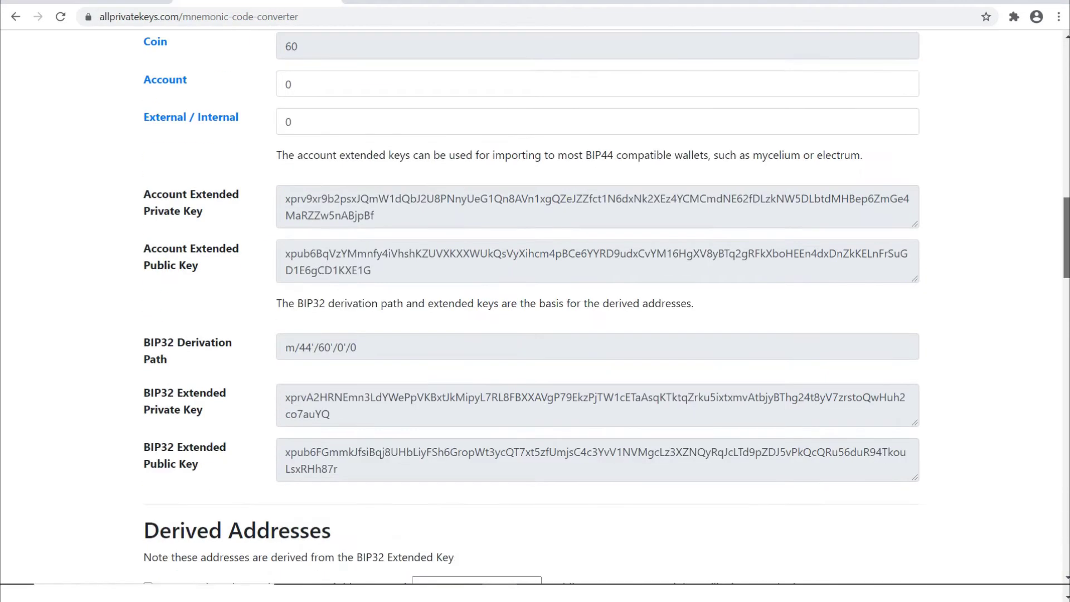
scroll(536, 307, "down", 10)
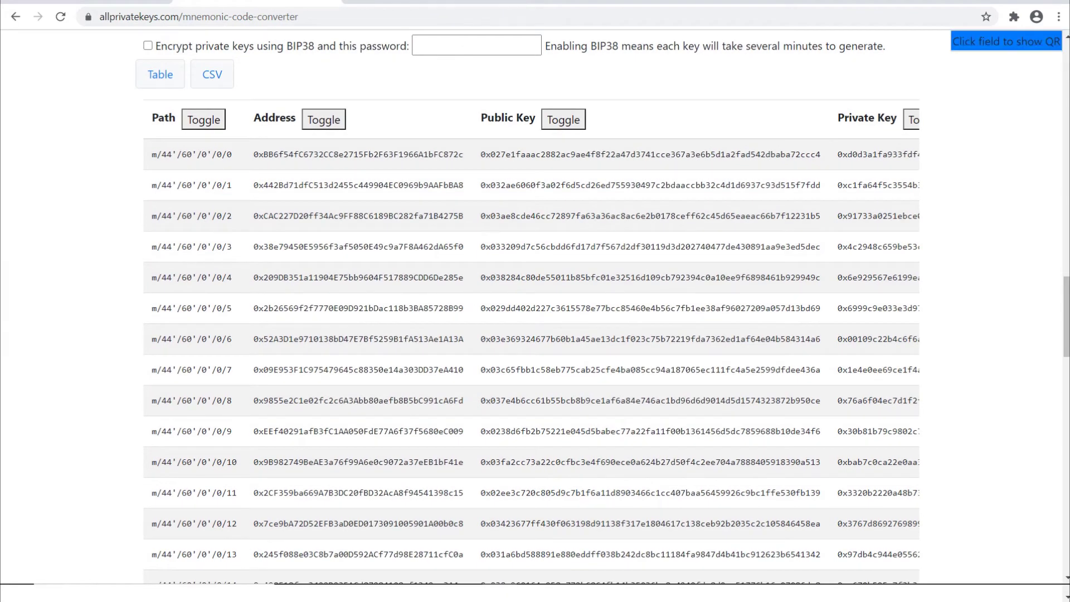
left_click(564, 120)
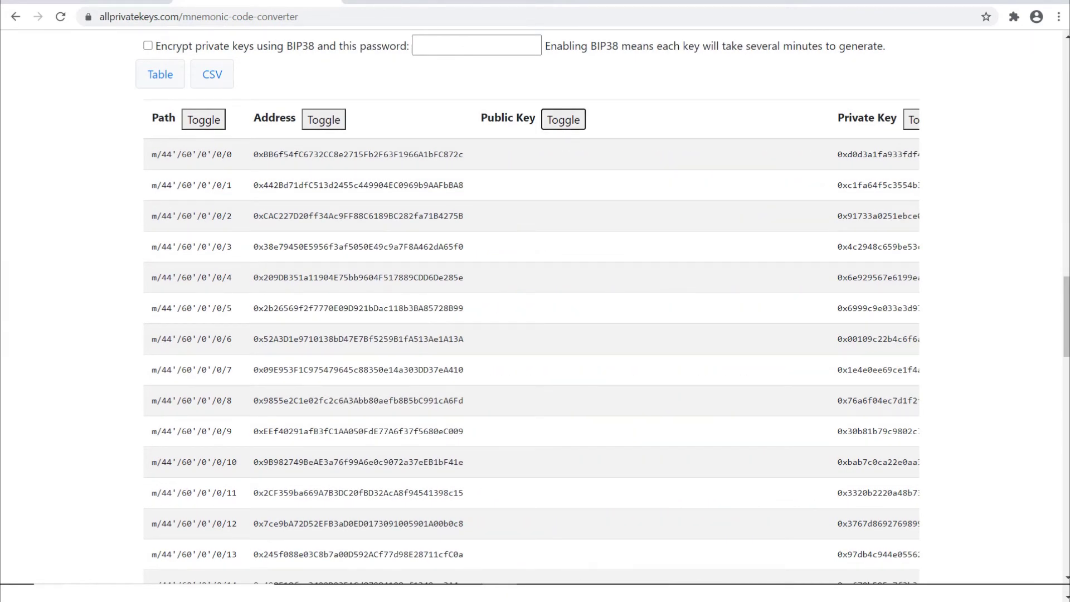
left_click(204, 119)
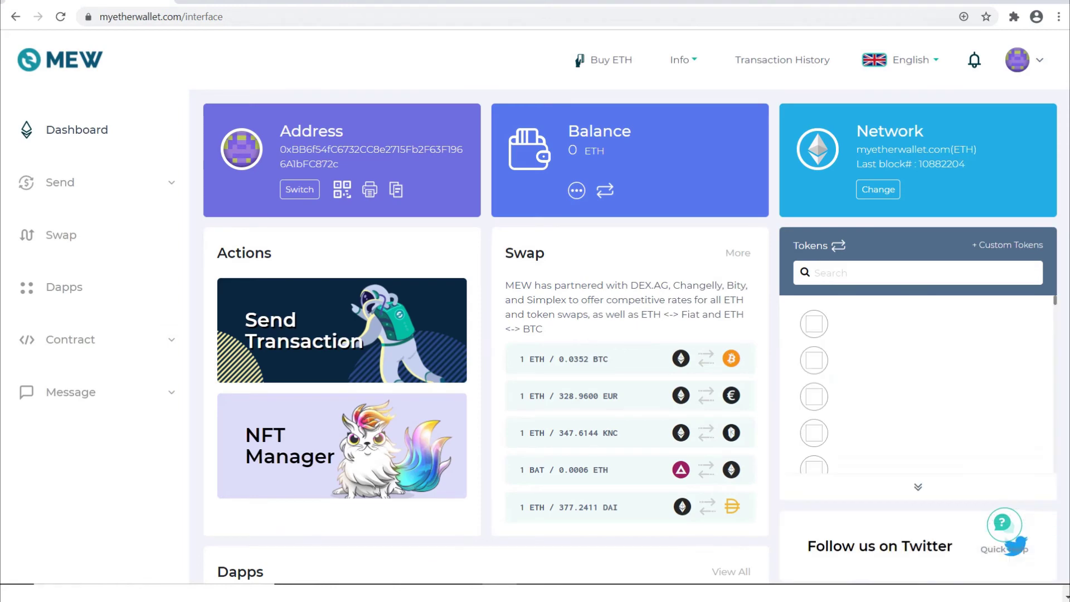
key("ctrl+Tab")
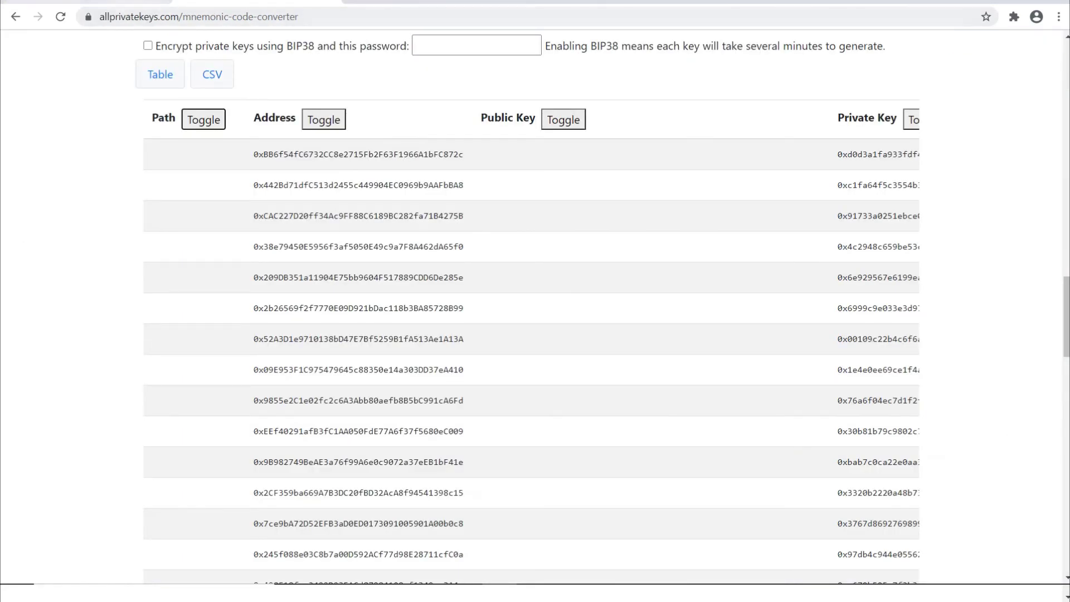
key("ctrl+Tab")
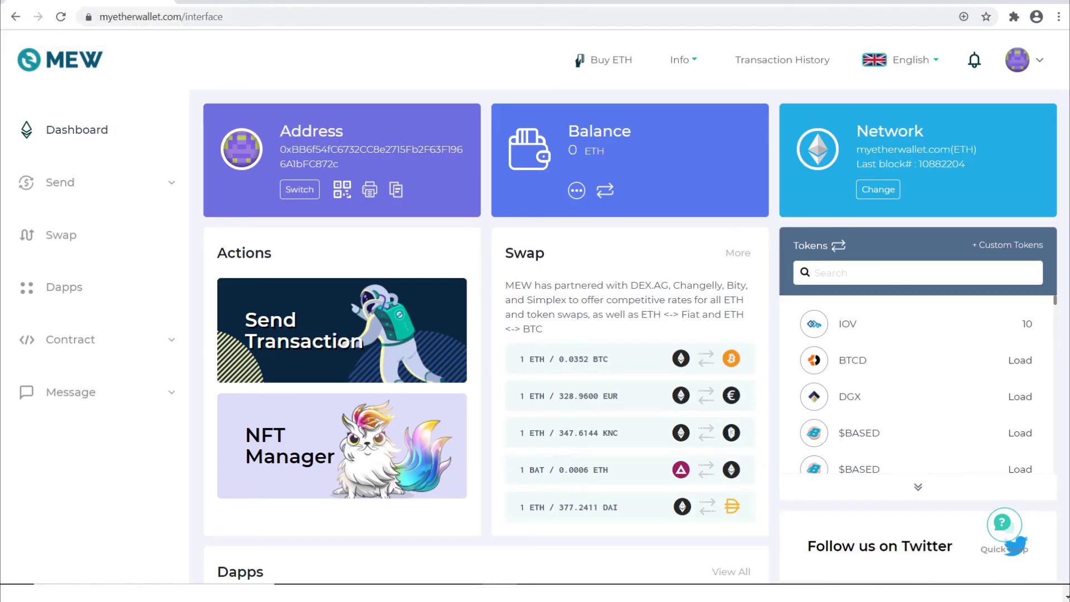
Log out of the MEW wallet and return to the converter.
left_click(16, 17)
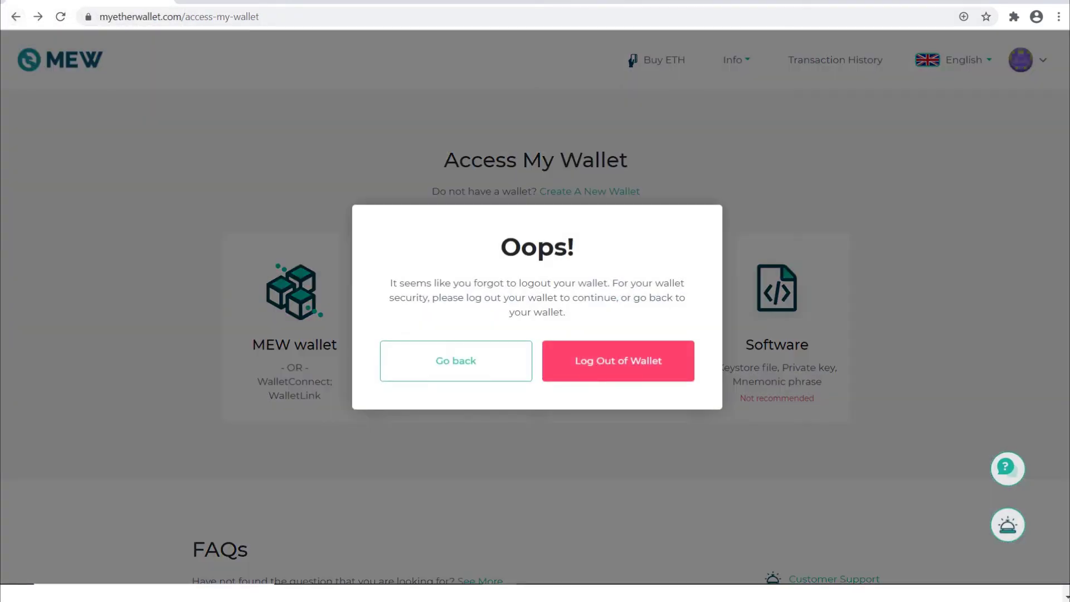
left_click(619, 362)
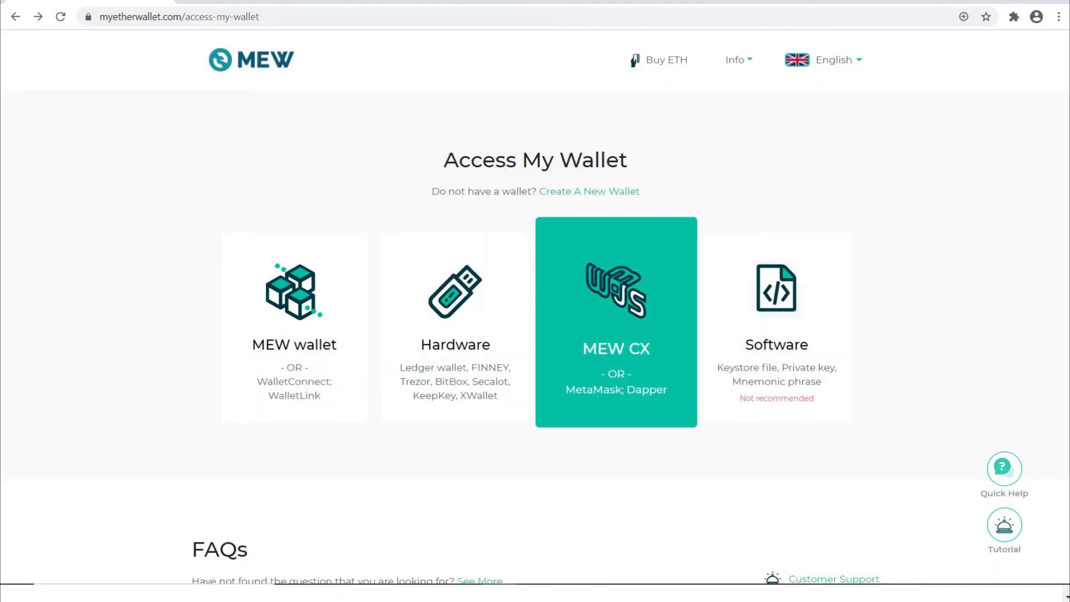
key("ctrl+Tab")
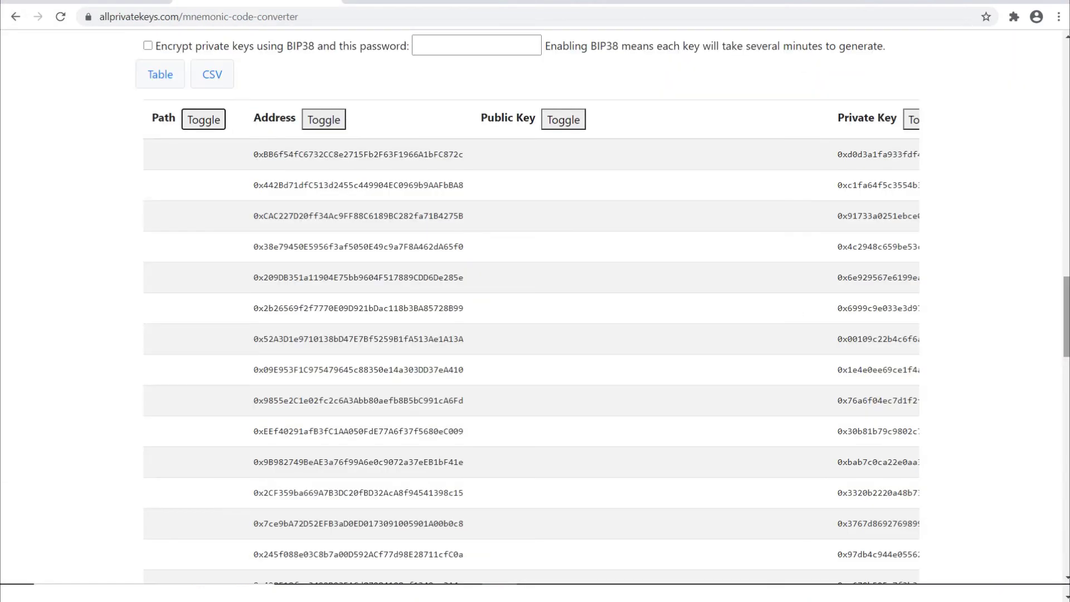
Select the first derived address's private key in the Derived Addresses table.
scroll(530, 312, "down", 8)
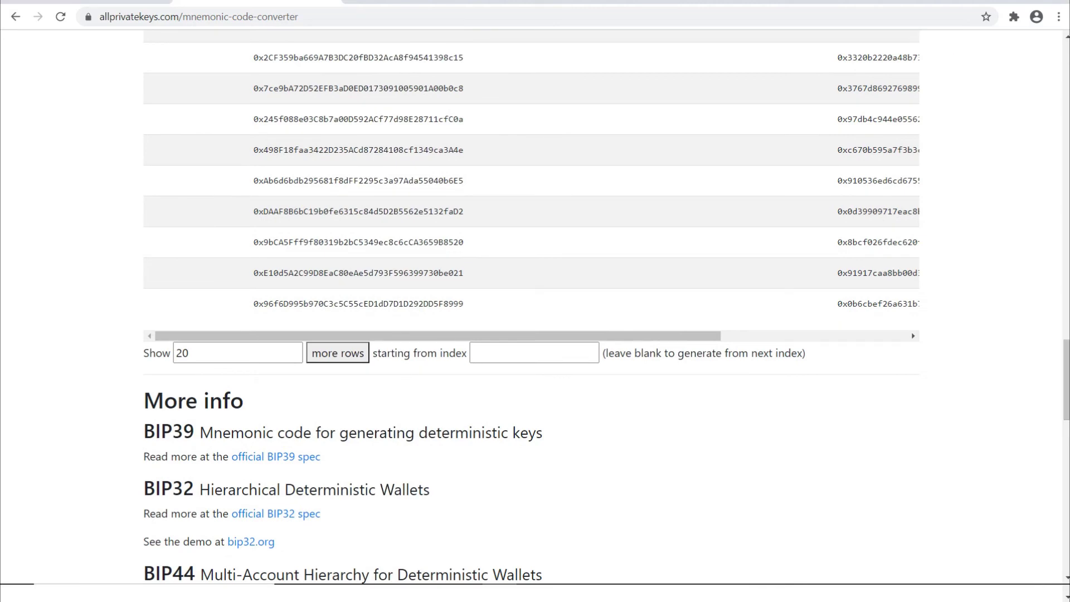
left_click_drag(438, 336, 624, 336)
left_click_drag(1066, 380, 1066, 366)
scroll(529, 312, "up", 9)
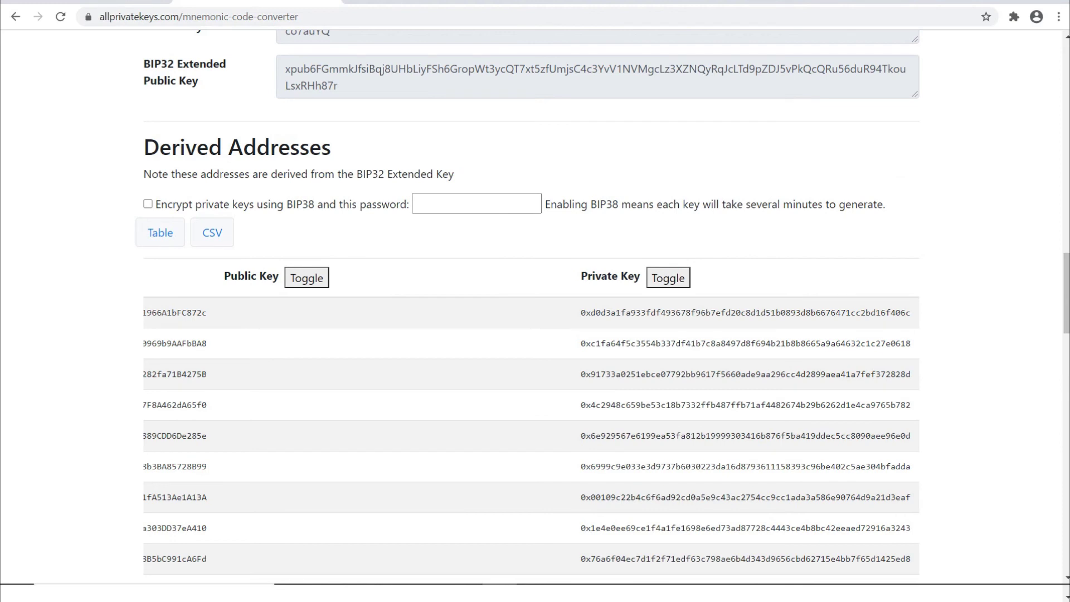
left_click_drag(581, 313, 912, 313)
Copy the private key and choose Software then Private Key access in MEW.
key("ctrl+c")
key("ctrl+Tab")
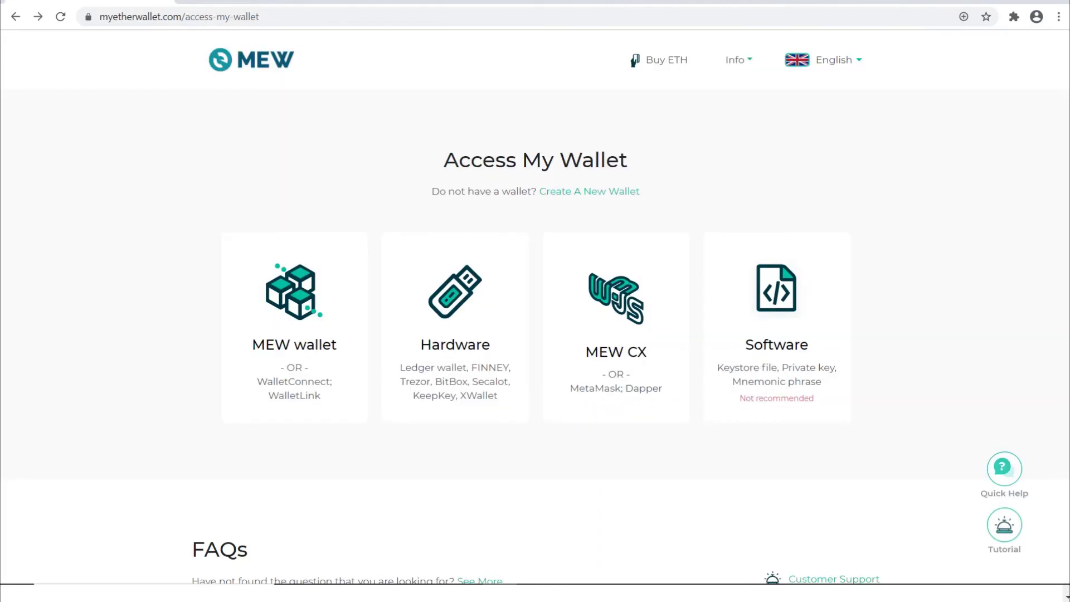
left_click(777, 329)
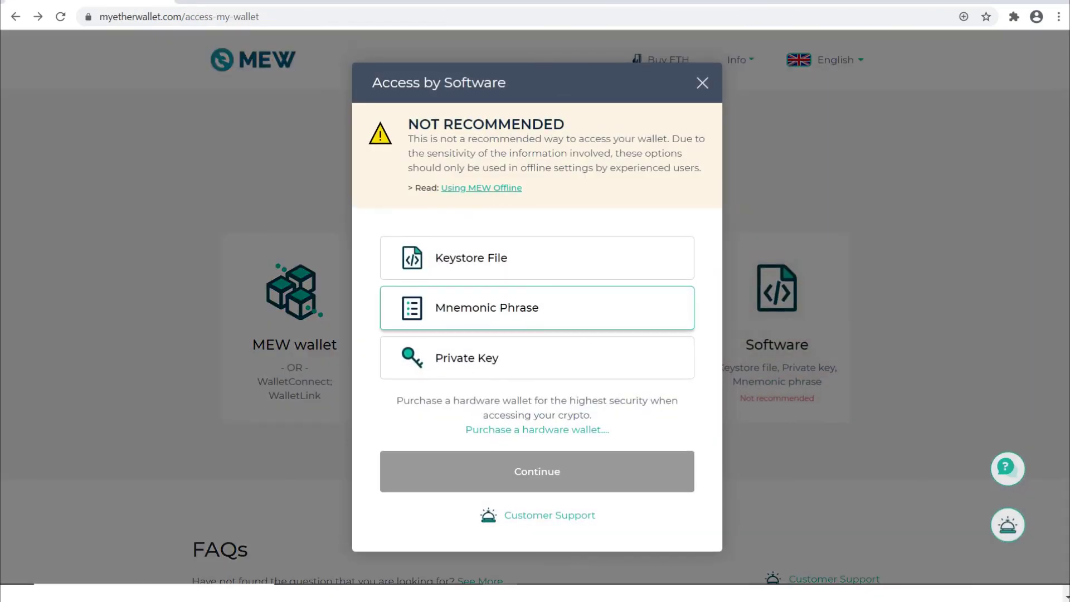
left_click(501, 358)
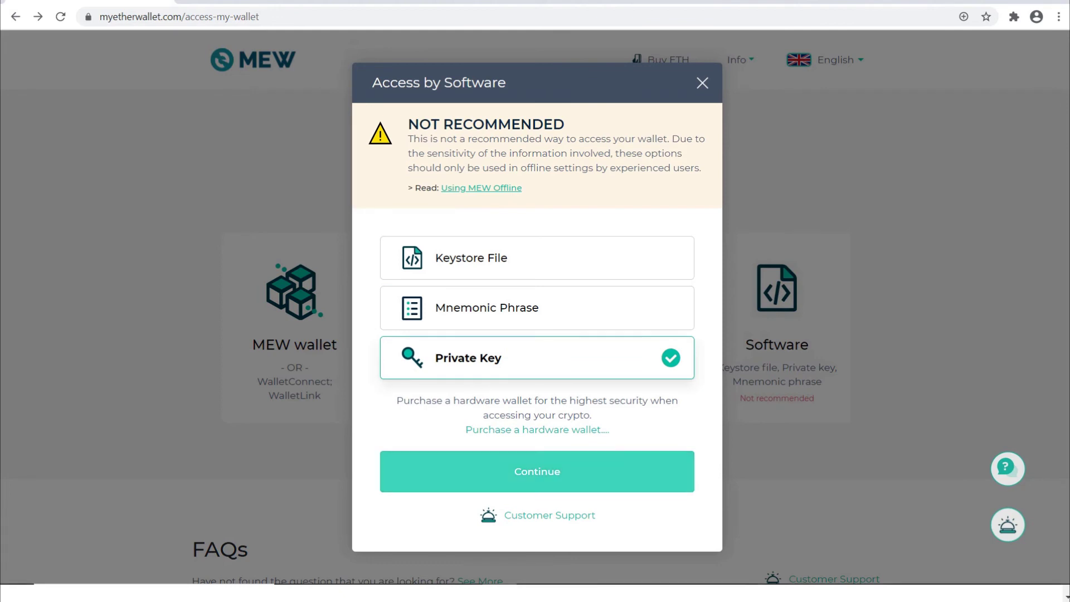
left_click(537, 472)
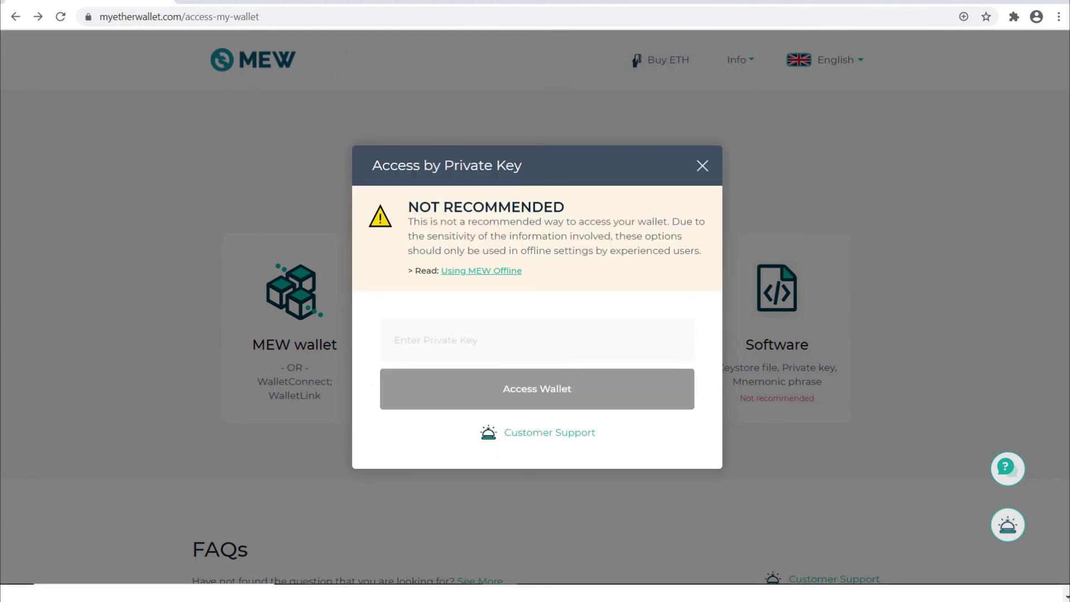
Paste the private key, remove its leading 0x, and access the wallet.
key("ctrl+v")
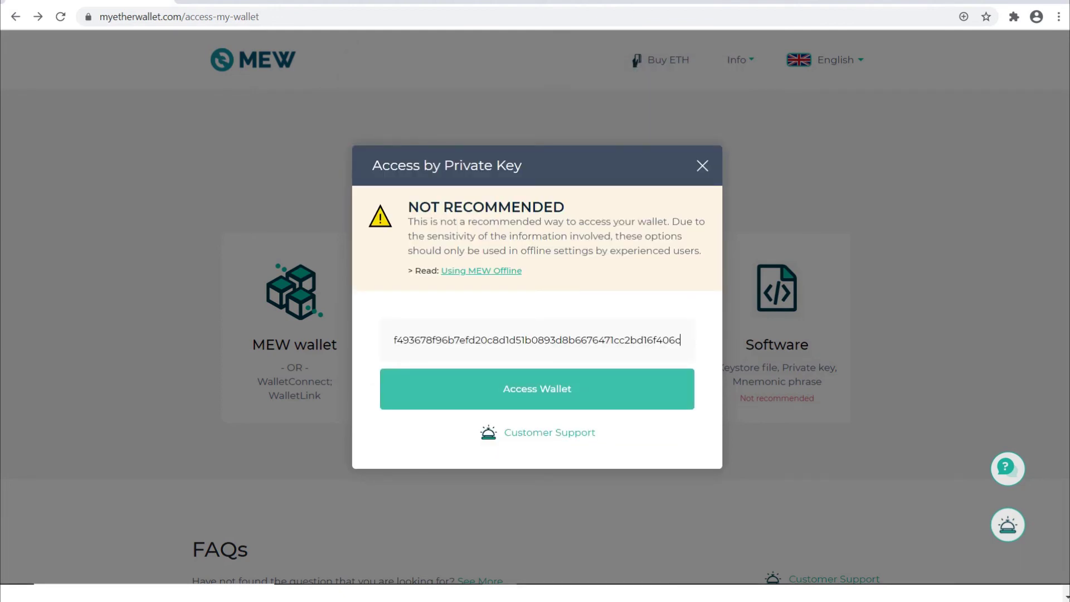
left_click(487, 340)
key("Left")
key("Left")
key("Left")
key("Left")
key("Left")
key("Left")
key("Left")
key("Left")
key("Left")
key("Left")
key("Left")
key("Left")
key("Left")
key("Left")
key("Left")
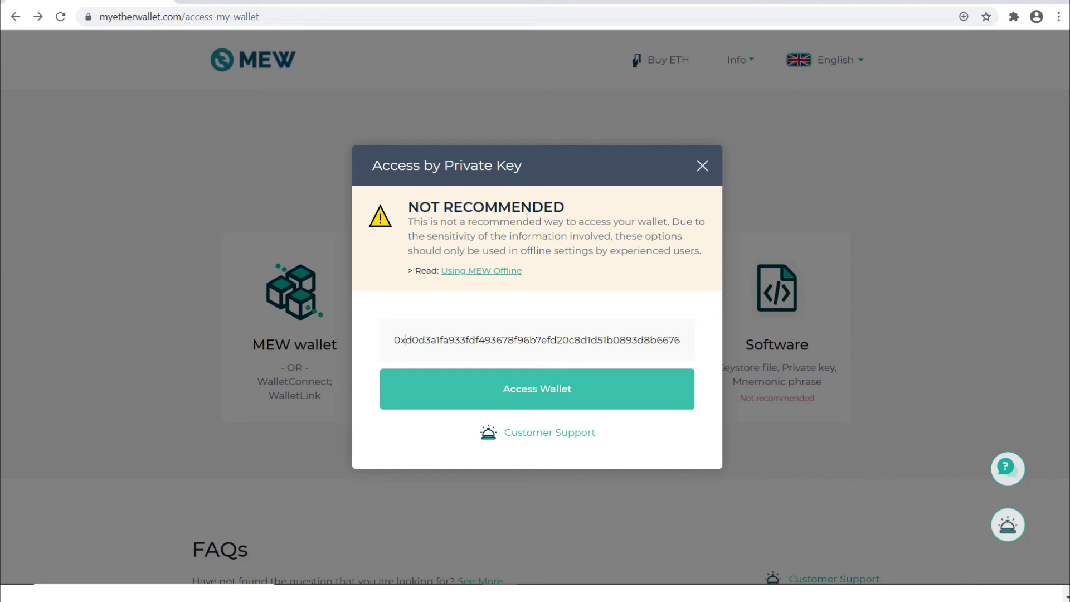
key("BackSpace")
key("BackSpace")
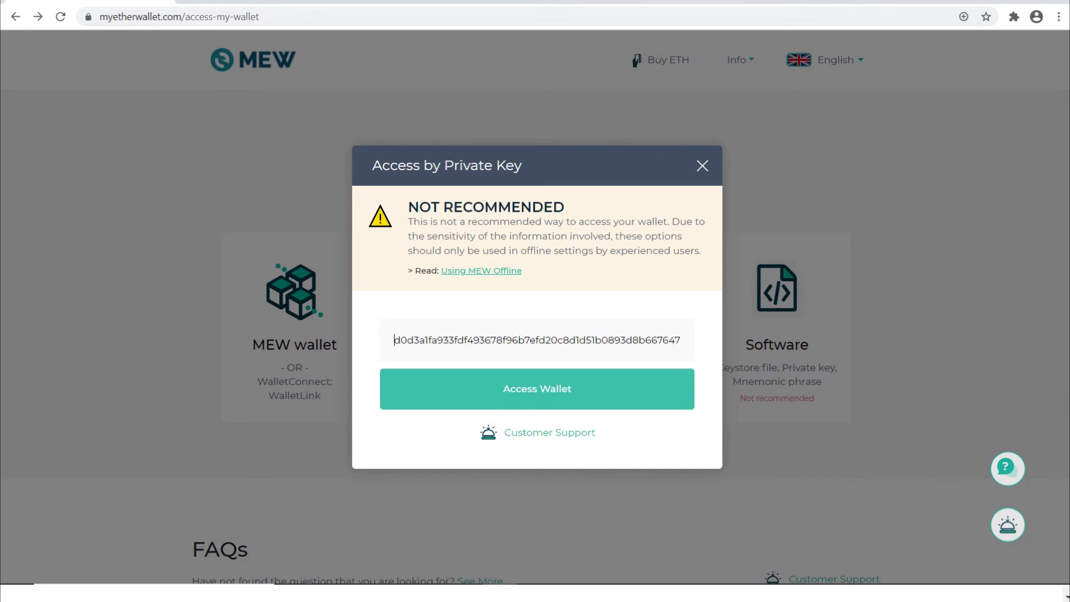
key("Return")
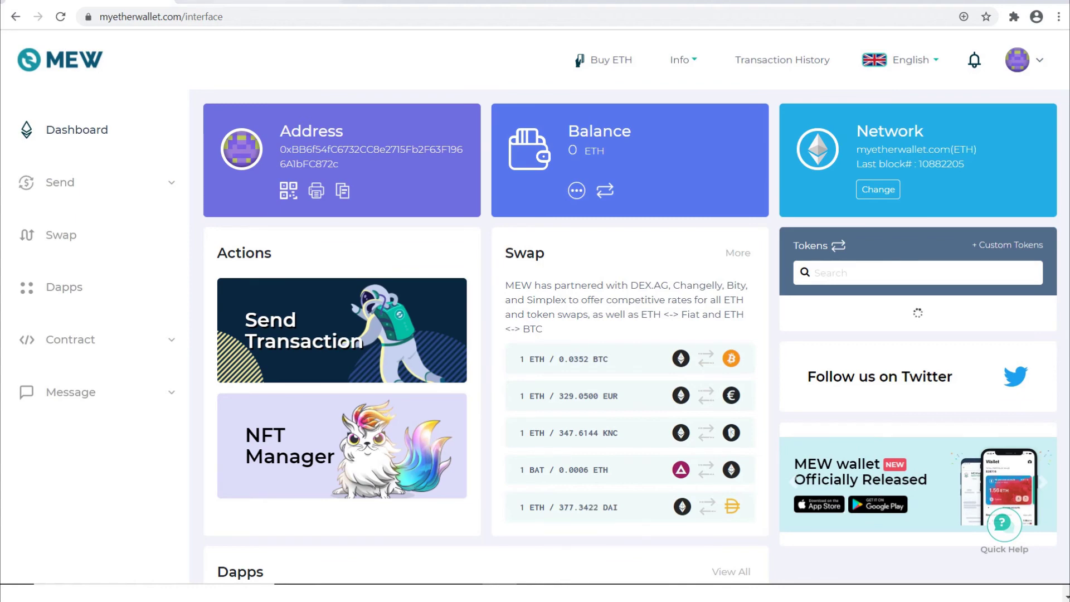
key("ctrl+shift+Tab")
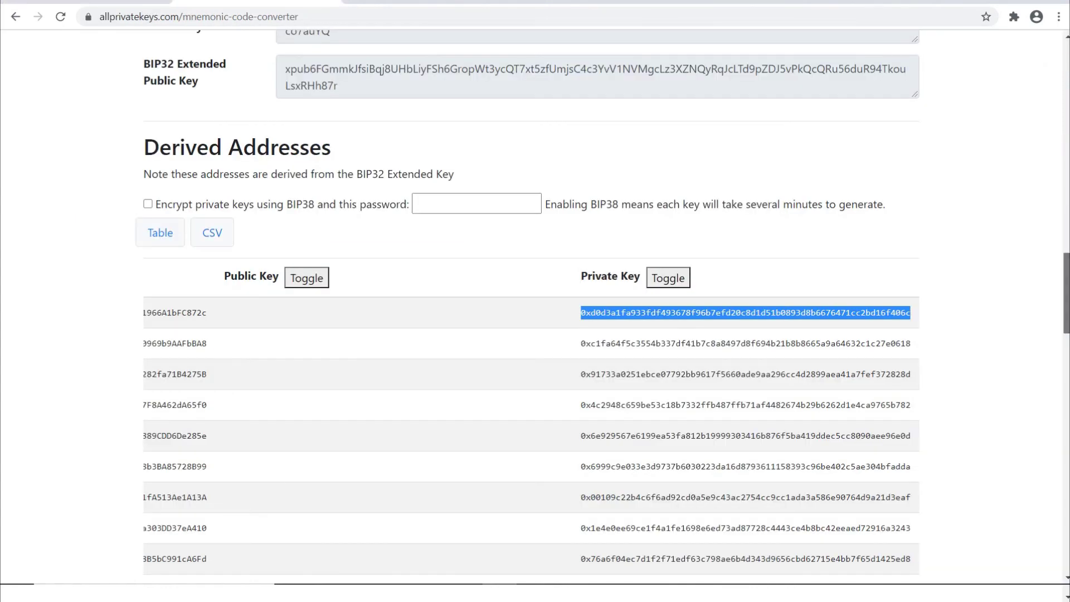
scroll(531, 312, "down", 7)
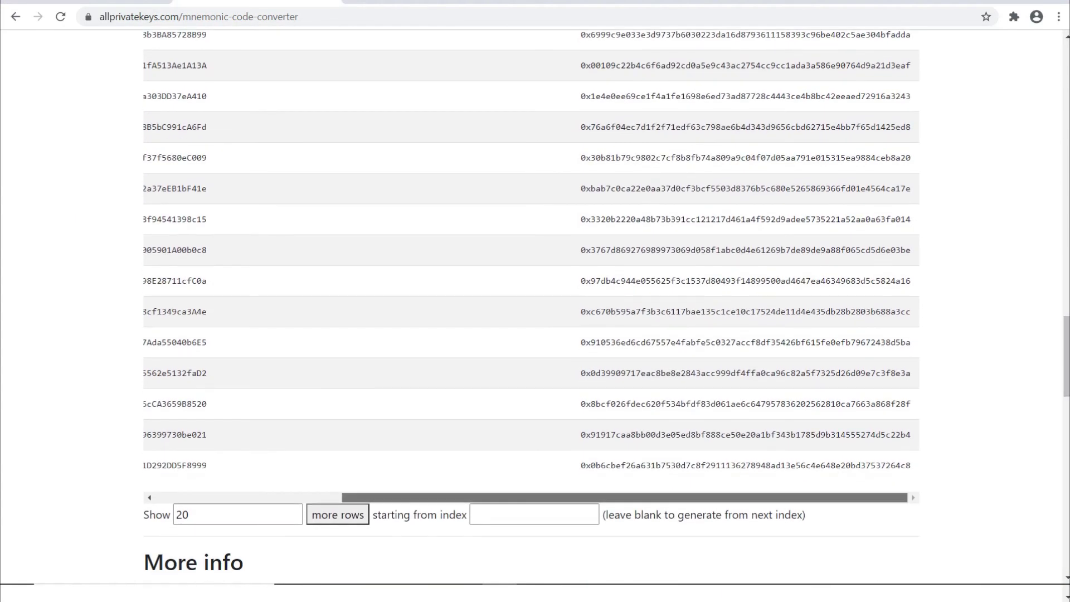
left_click_drag(625, 498, 438, 497)
scroll(531, 313, "up", 7)
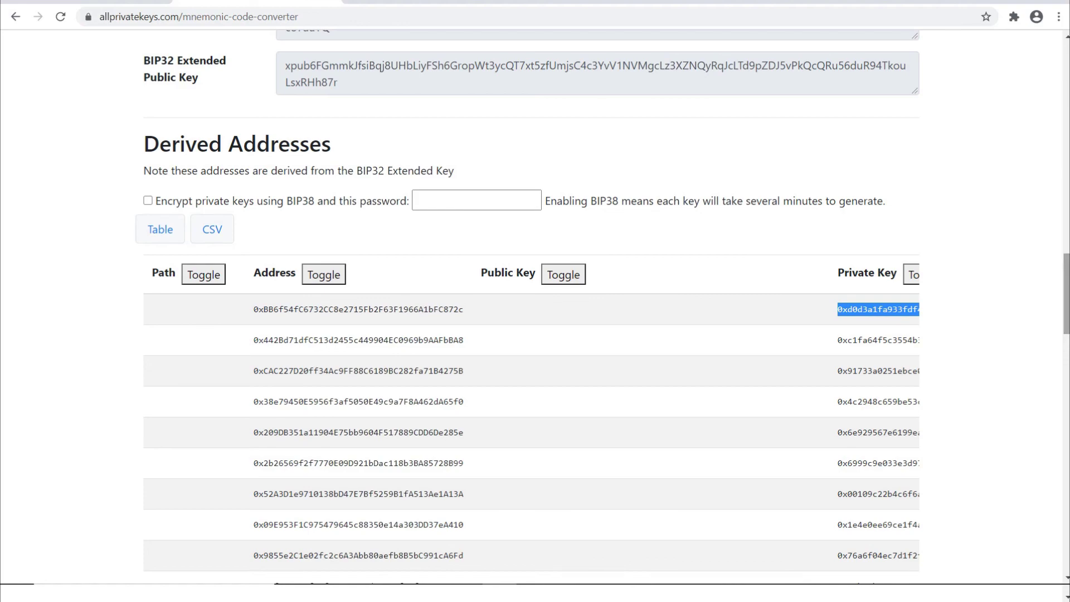
scroll(1067, 293, "up", 20)
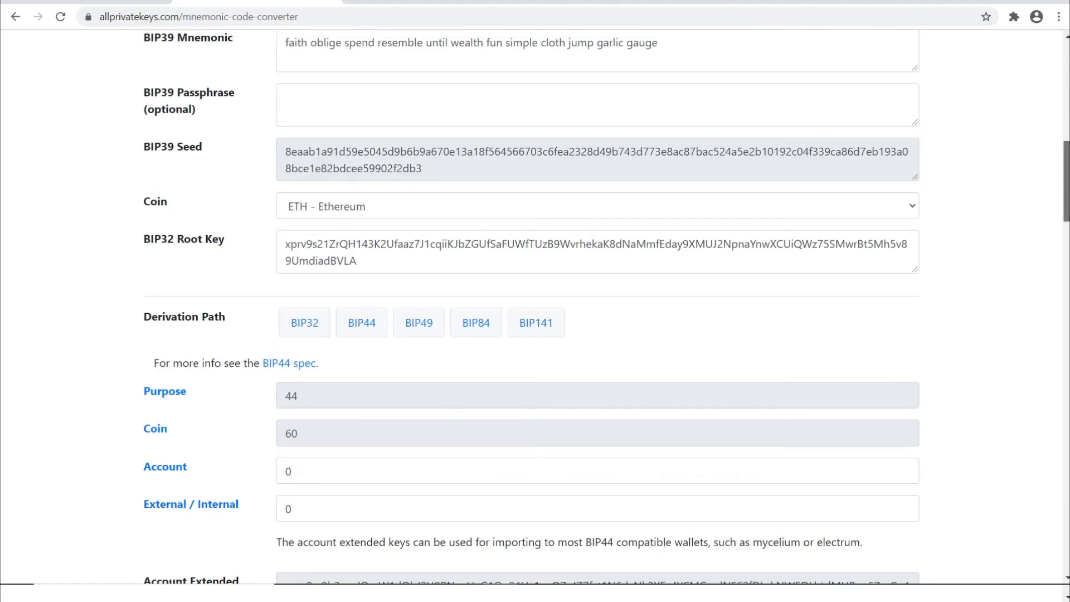
scroll(1067, 294, "up", 4)
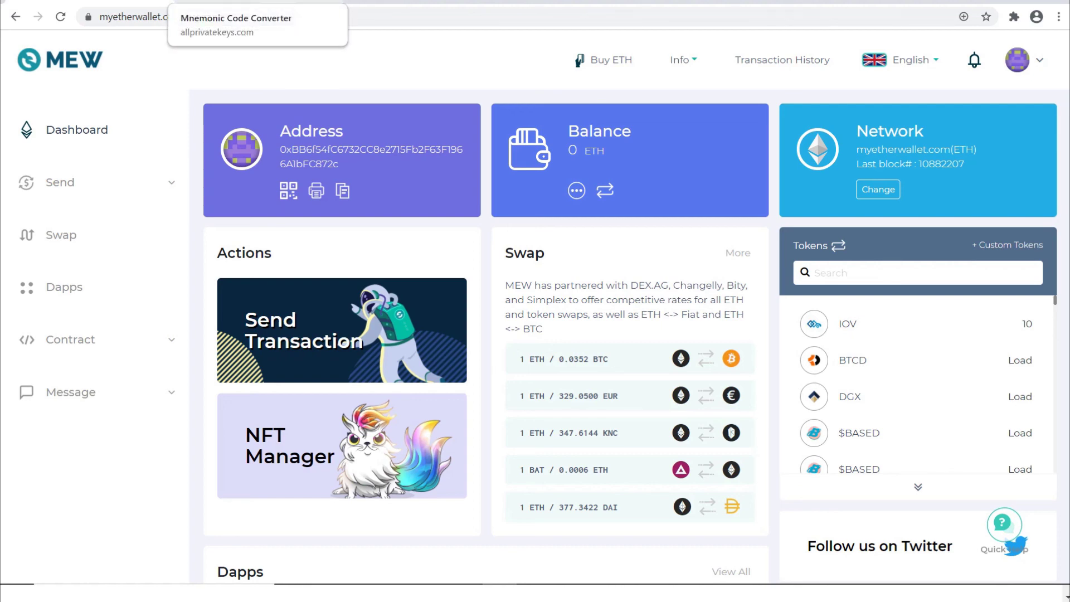
Bring up GitHub's bip-0039 english.txt and scroll through the 2048-word list.
key("ctrl+Tab")
key("ctrl+Tab")
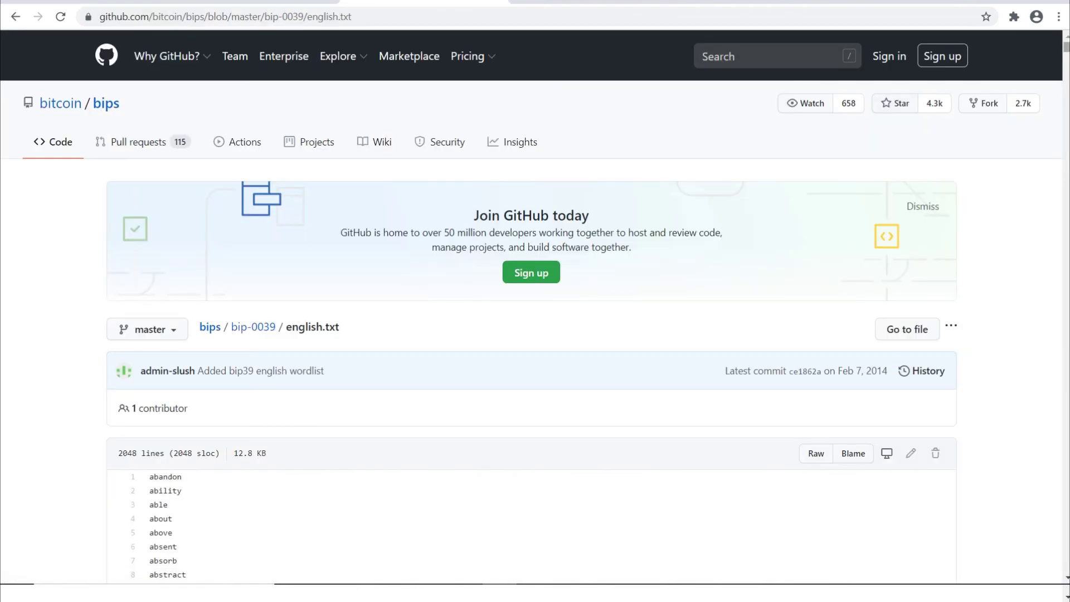
scroll(535, 306, "down", 1)
scroll(535, 307, "down", 15)
scroll(535, 306, "up", 20)
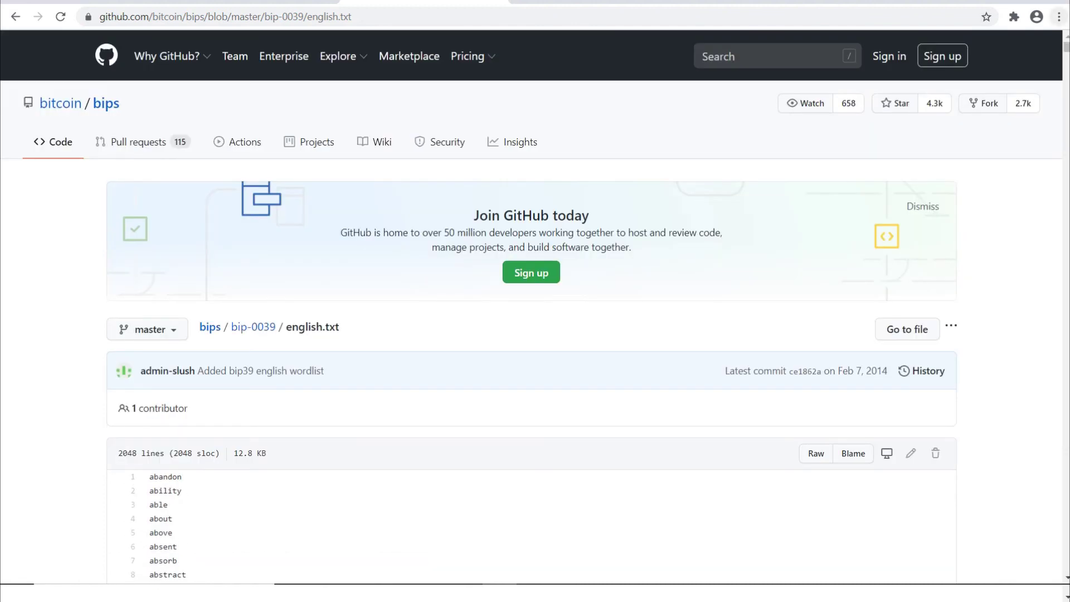